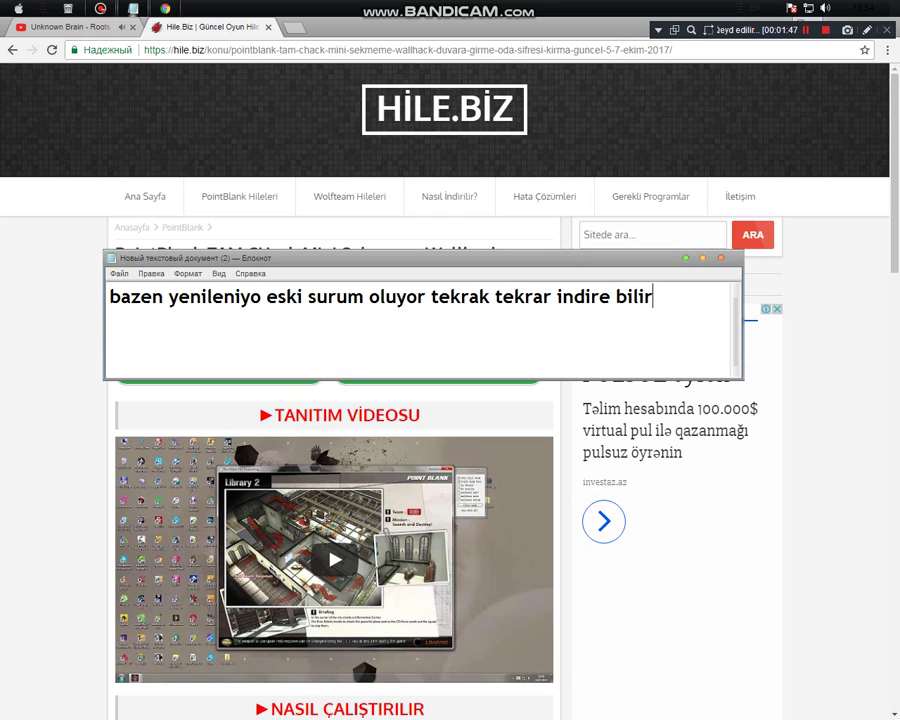
Clear the Notepad note and open the "CHack Mini 5-7 Ekim 2017 Tıkla İndir" download link on the Hile.Biz page.
key("ctrl+a")
key("Delete")
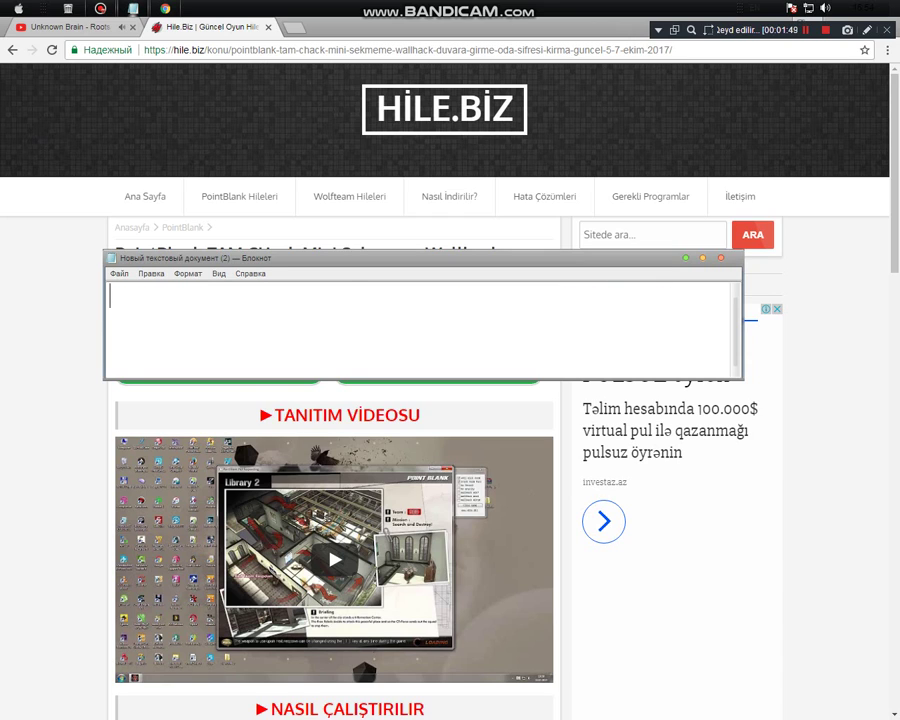
left_click(47, 347)
scroll(236, 396, "down", 3)
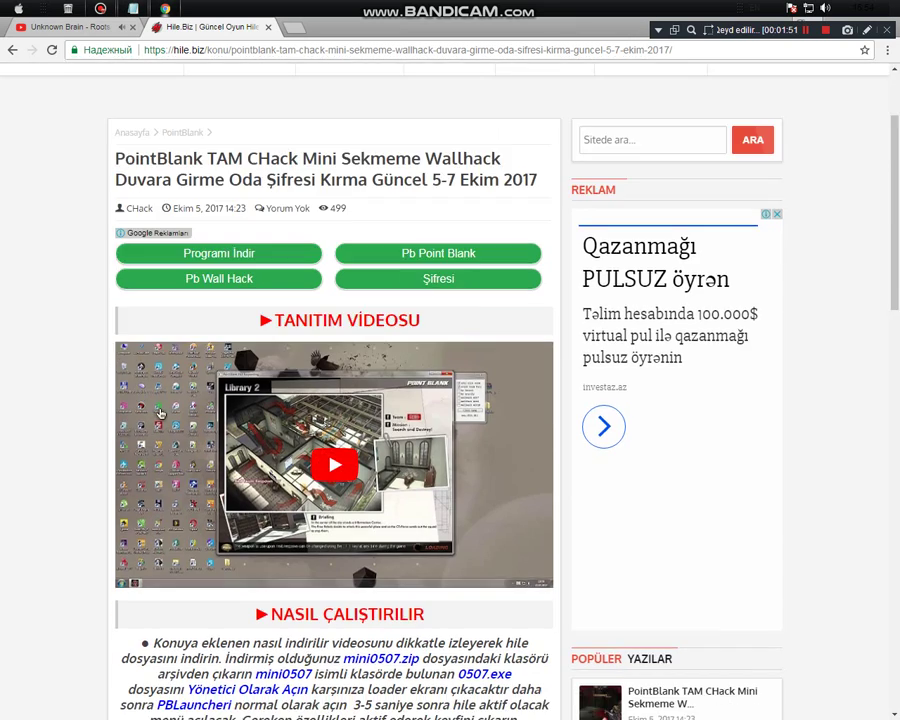
scroll(281, 435, "down", 3)
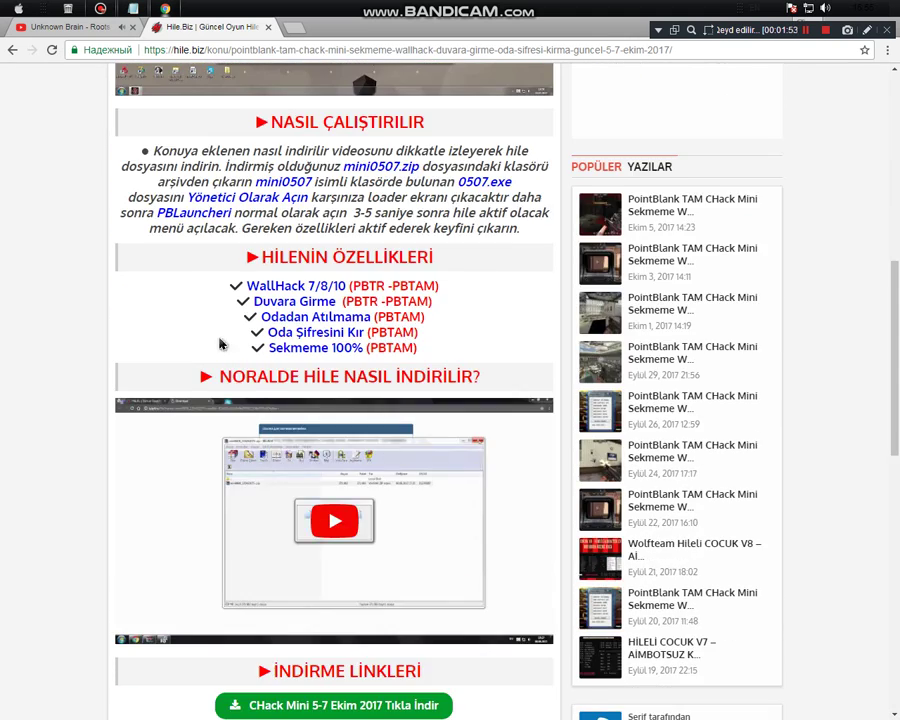
scroll(250, 330, "down", 3)
triple_click(278, 395)
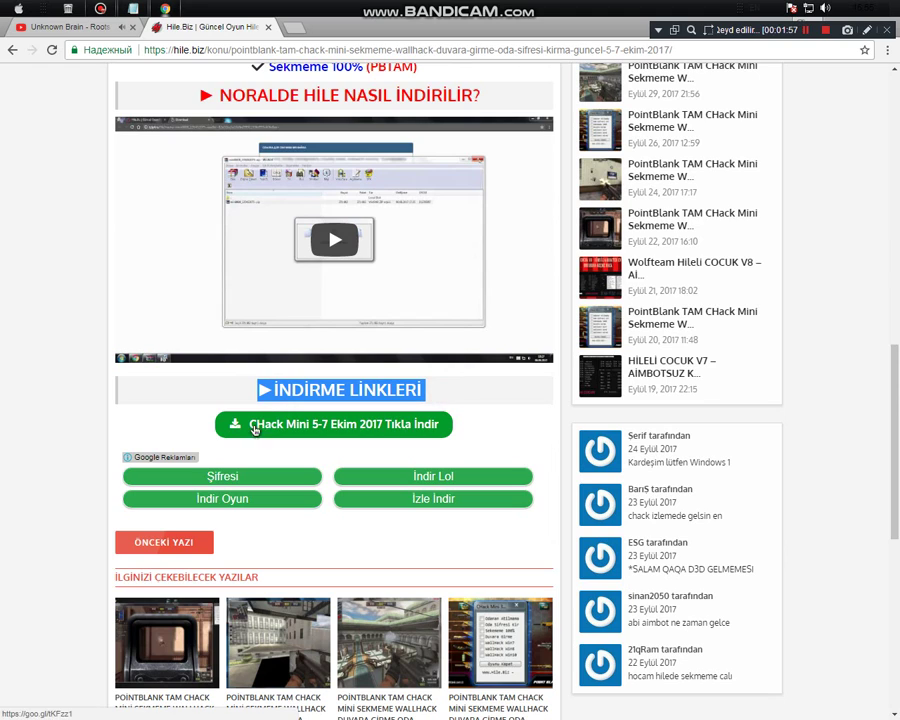
left_click(343, 425)
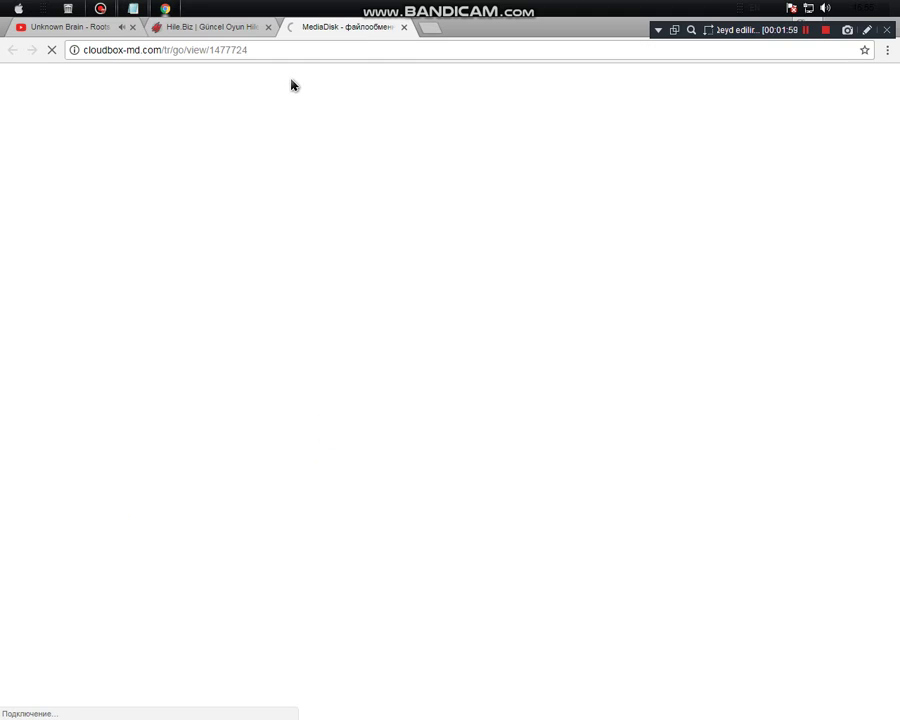
Close the Hile.Biz tab and start downloading mini0507.zip from the file-sharing page.
left_click(269, 29)
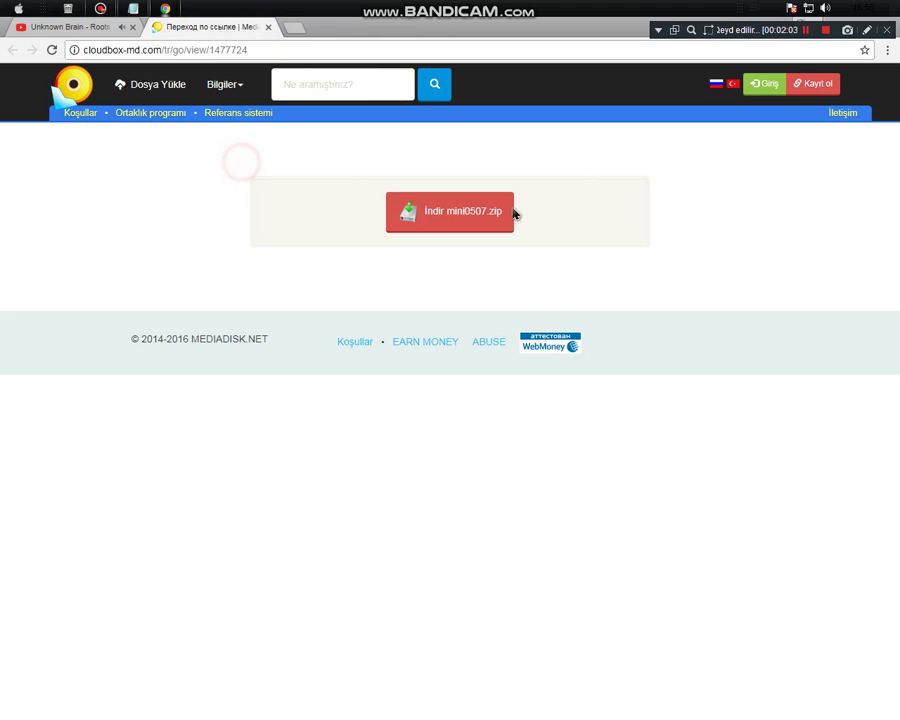
left_click(460, 205)
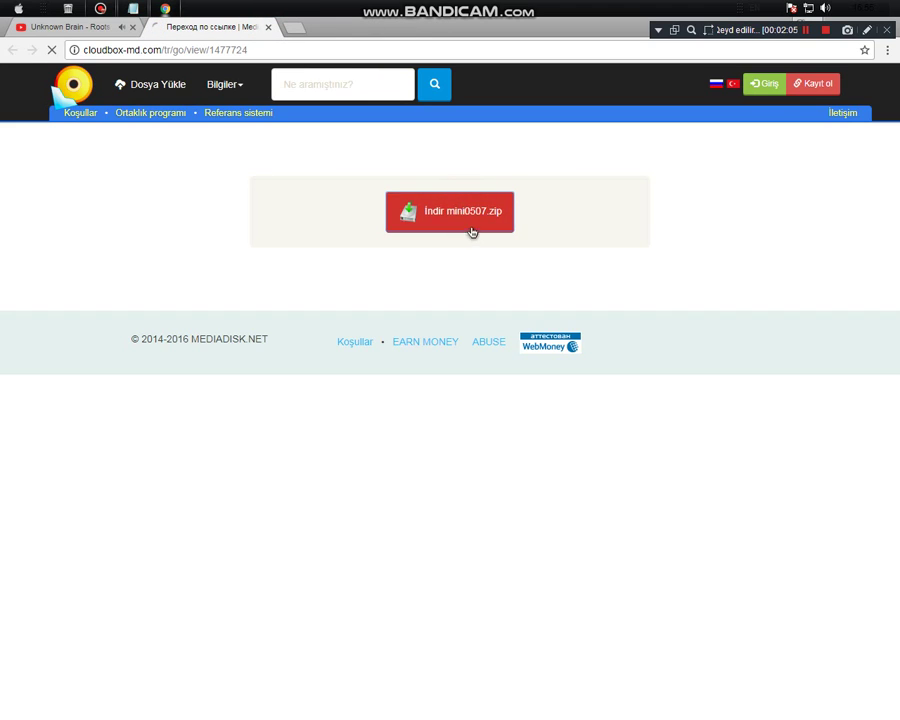
left_click(419, 316)
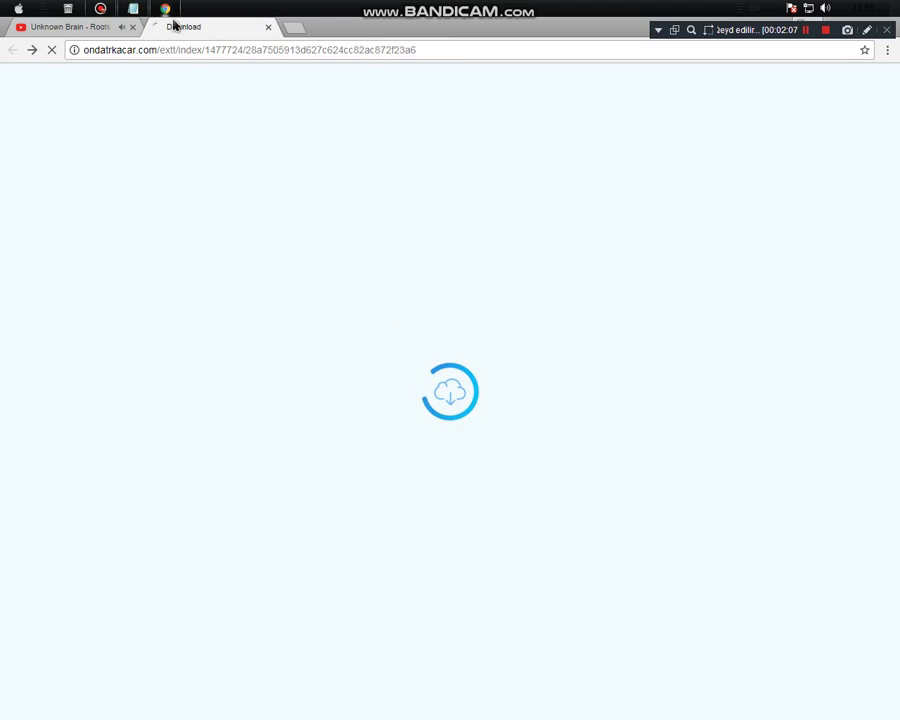
Switch to Notepad, write the note "bekliyoruz.girelim" and clear it.
left_click(131, 9)
left_click(344, 286)
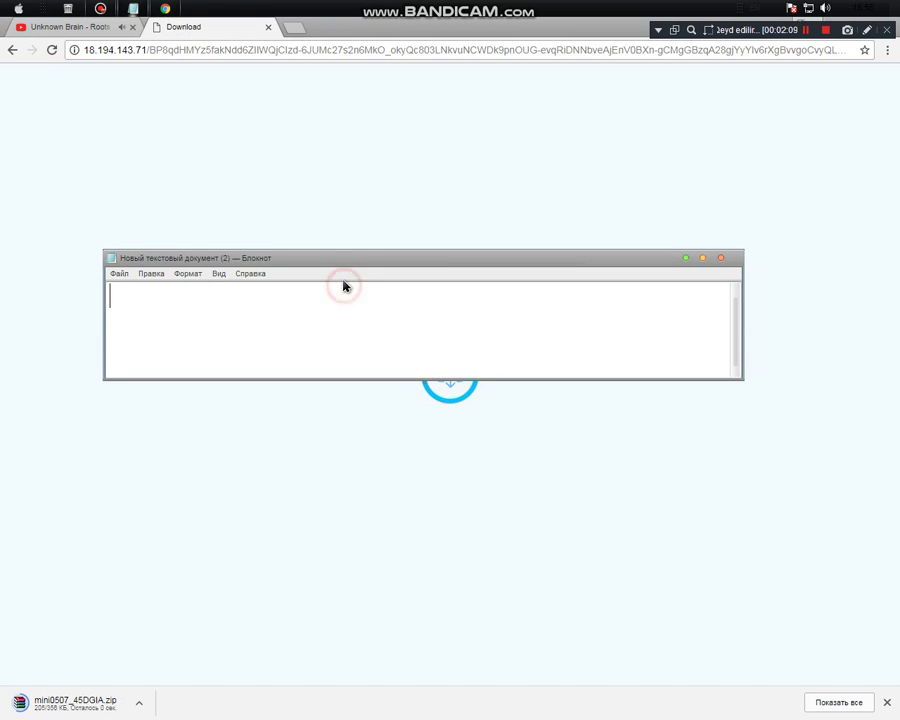
type("ber")
type("kliyoruz")
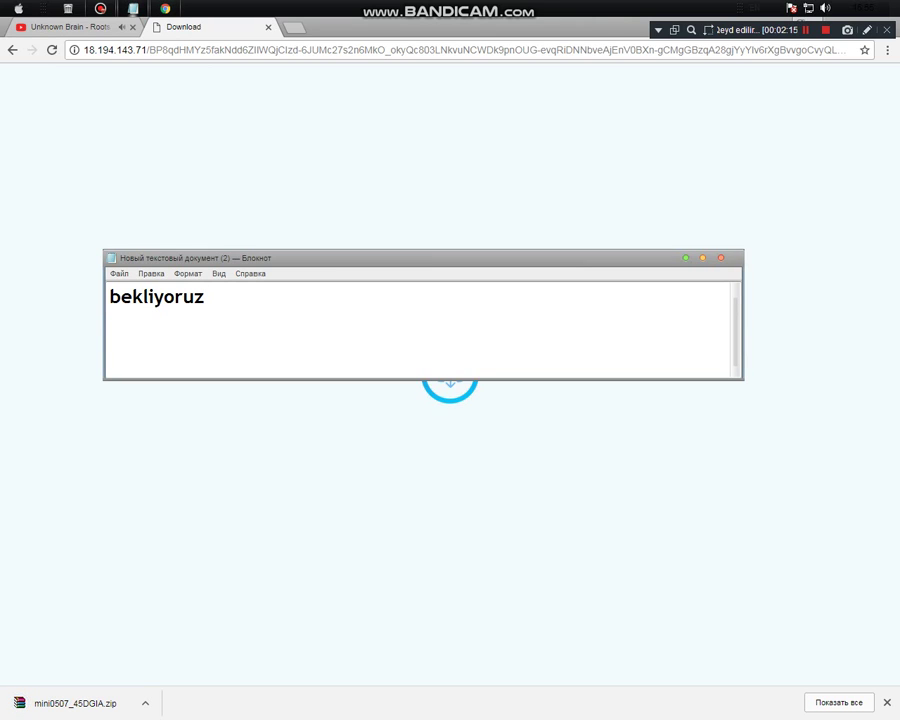
type(".girelim")
key("ctrl+a")
key("BackSpace")
Open the downloaded mini0507_45DGIA.zip in WinRAR, with the browser minimised, and dismiss the licence reminder.
left_click(234, 680)
left_click(114, 697)
left_click_drag(622, 31, 586, 132)
left_click(801, 133)
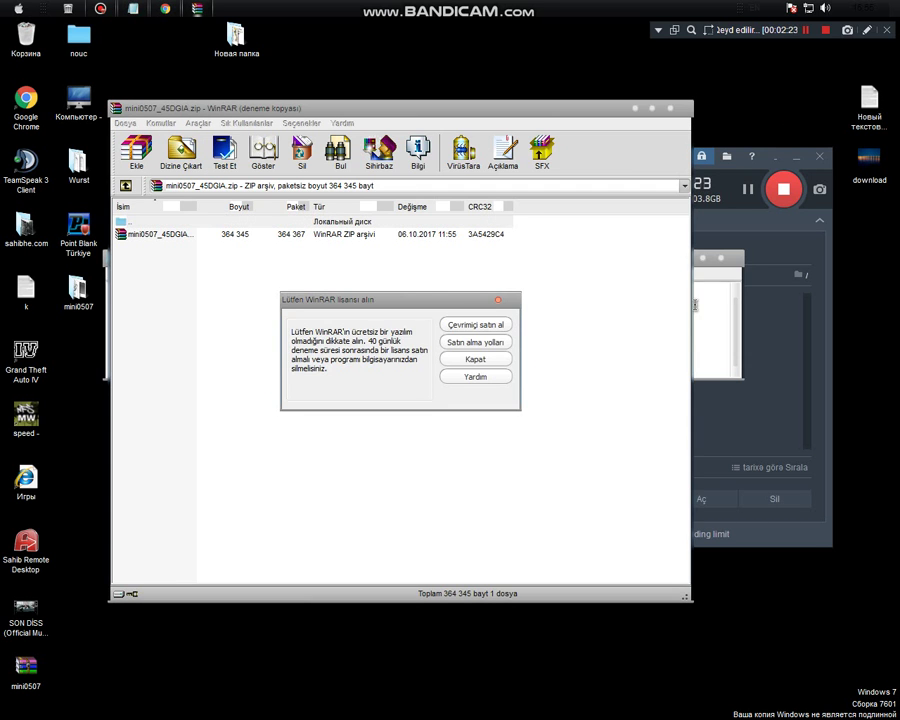
left_click(498, 302)
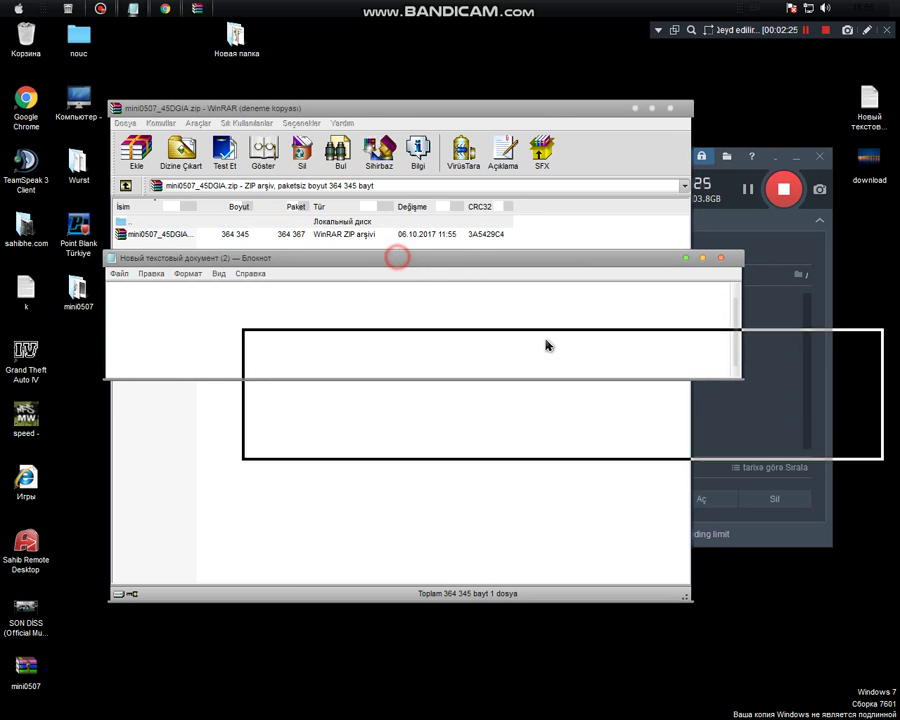
Open the nested mini0507_45DGIA archive and run the application inside it.
left_click(412, 553)
left_click(162, 238)
double_click(162, 238)
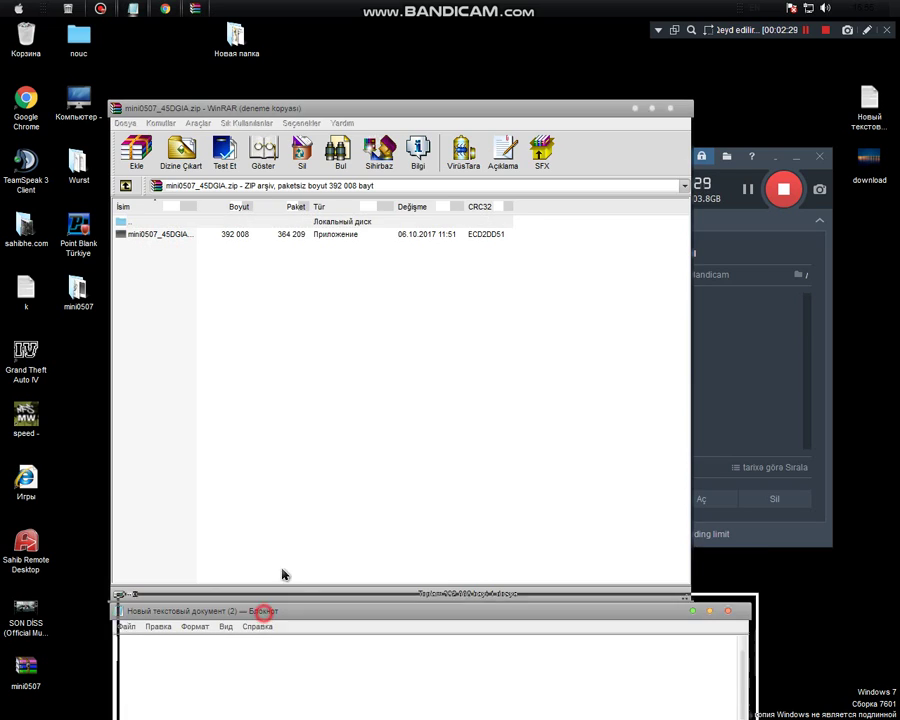
left_click(251, 472)
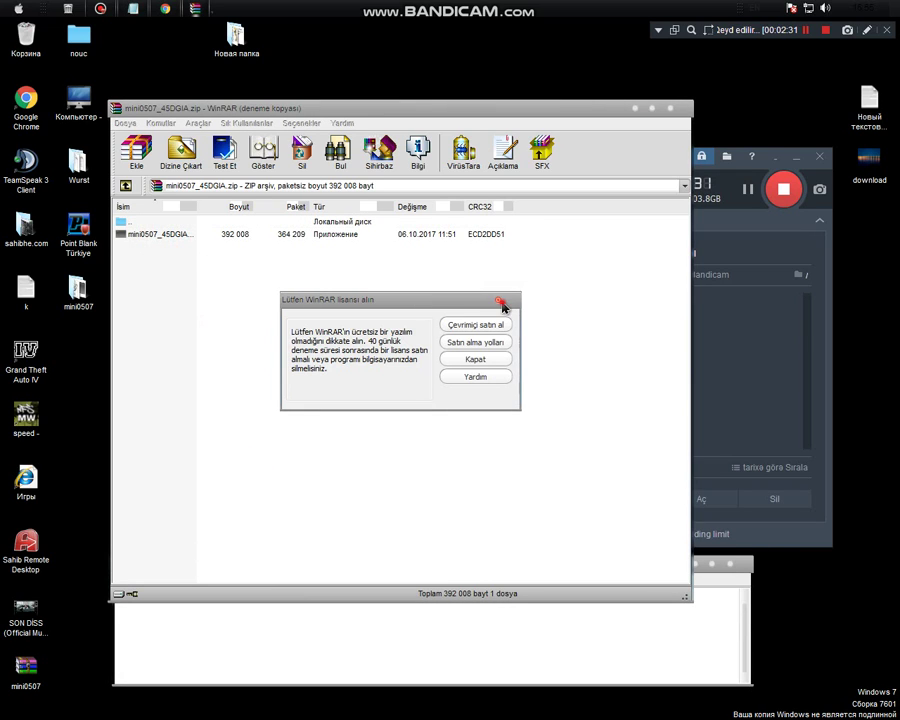
left_click(503, 301)
left_click(152, 234)
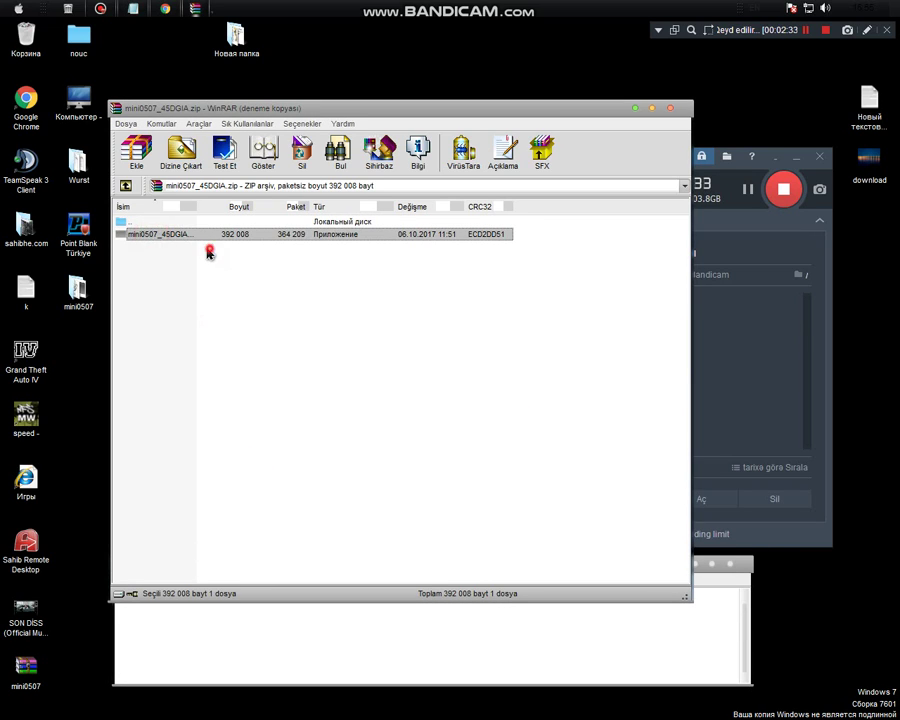
double_click(165, 238)
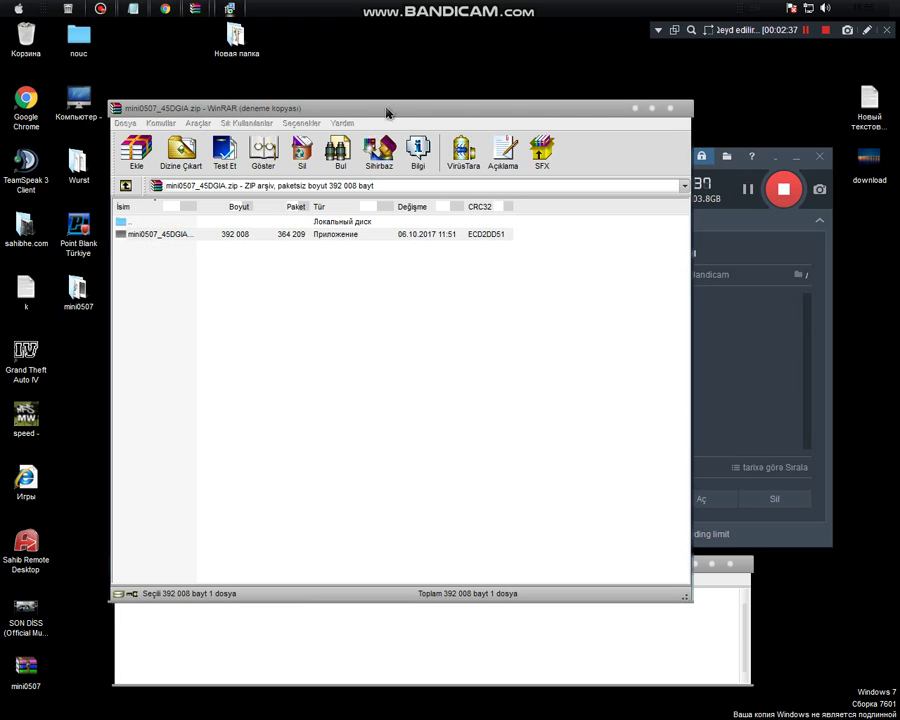
Move both WinRAR windows aside and minimise the Bandicam window to free up the desktop.
left_click_drag(599, 111, 829, 185)
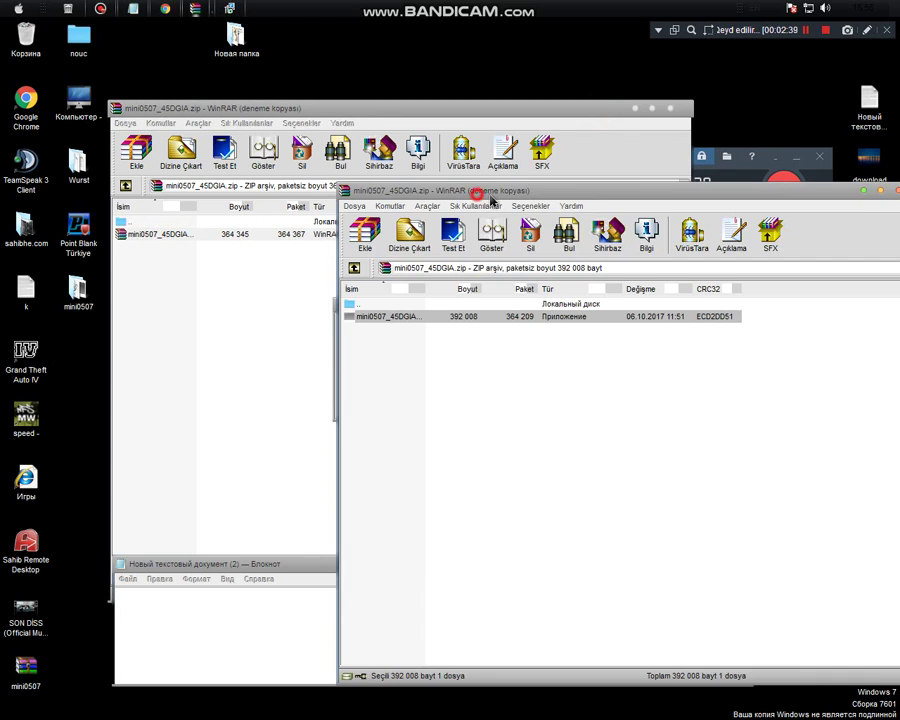
left_click_drag(476, 195, 591, 188)
left_click_drag(245, 103, 710, 191)
left_click_drag(388, 310, 146, 274)
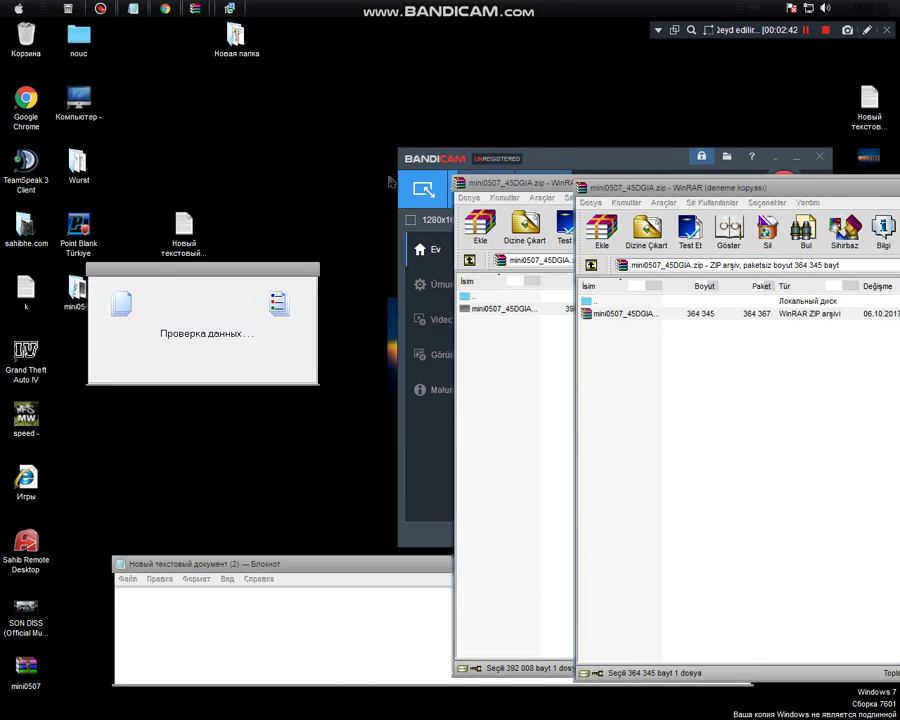
left_click(796, 157)
left_click(402, 396)
right_click(400, 410)
left_click(445, 446)
Bring the Notepad window up, write the note "bekleyin..." and clear it.
left_click_drag(337, 563, 403, 437)
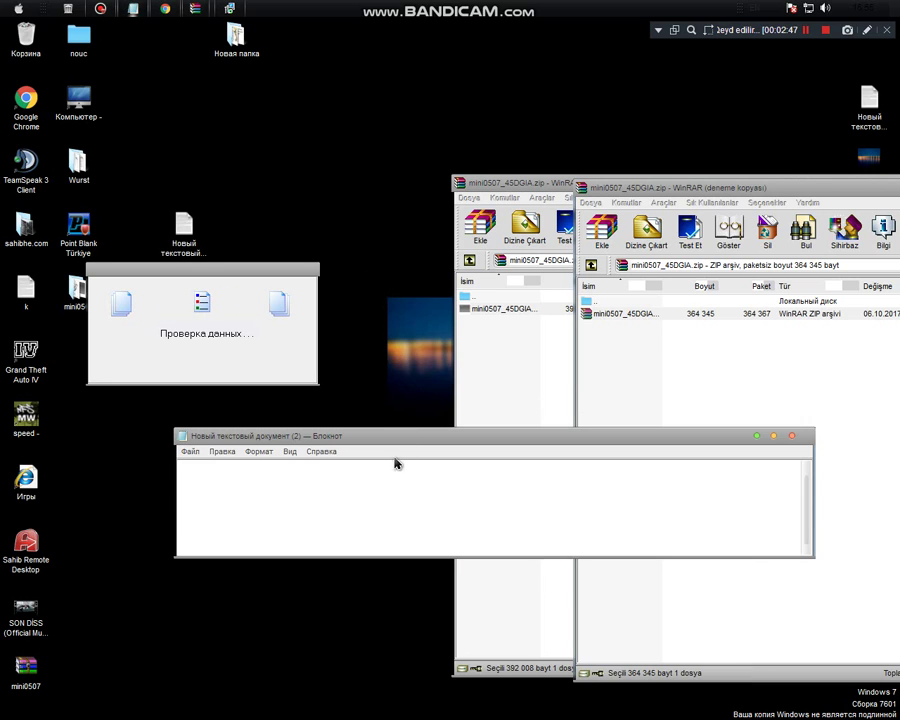
left_click(377, 479)
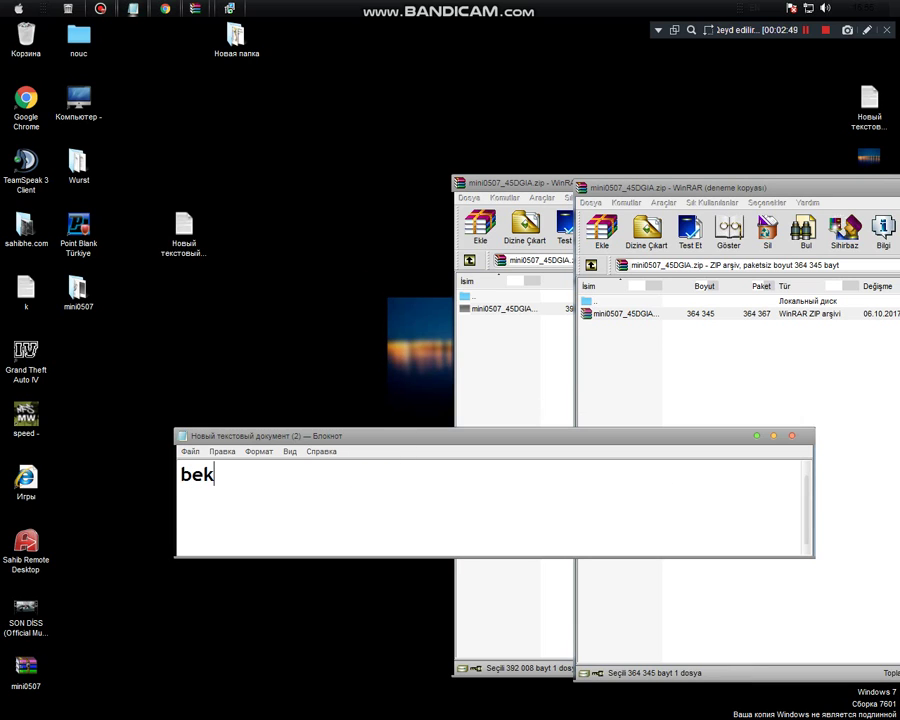
type("bekleyin...")
key("ctrl+a")
key("BackSpace")
Start Windows Task Manager and arrange it and Notepad below the installer's save dialog.
right_click(463, 5)
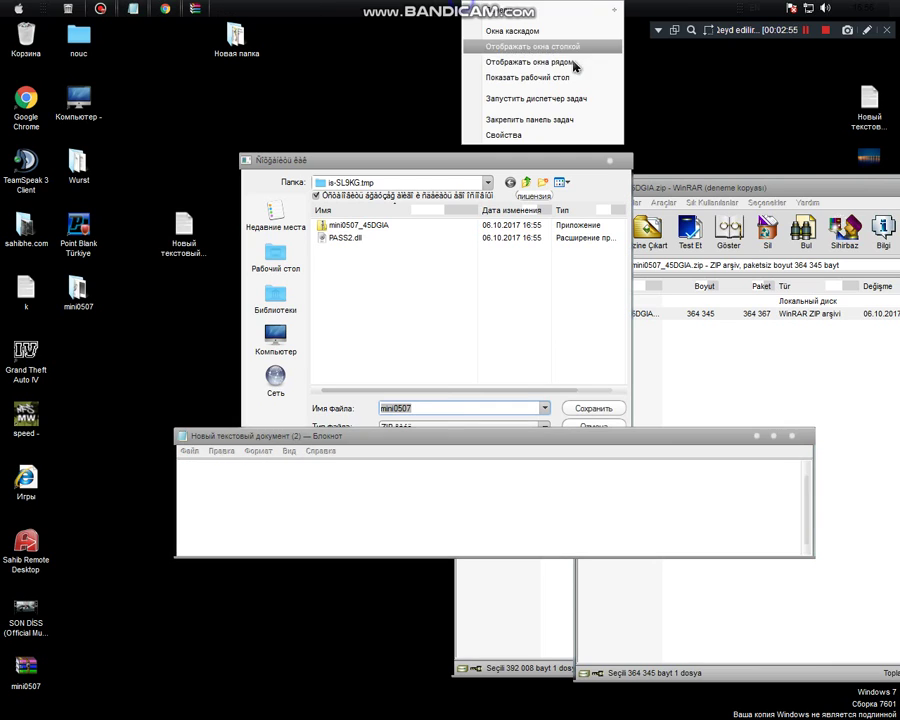
left_click(586, 96)
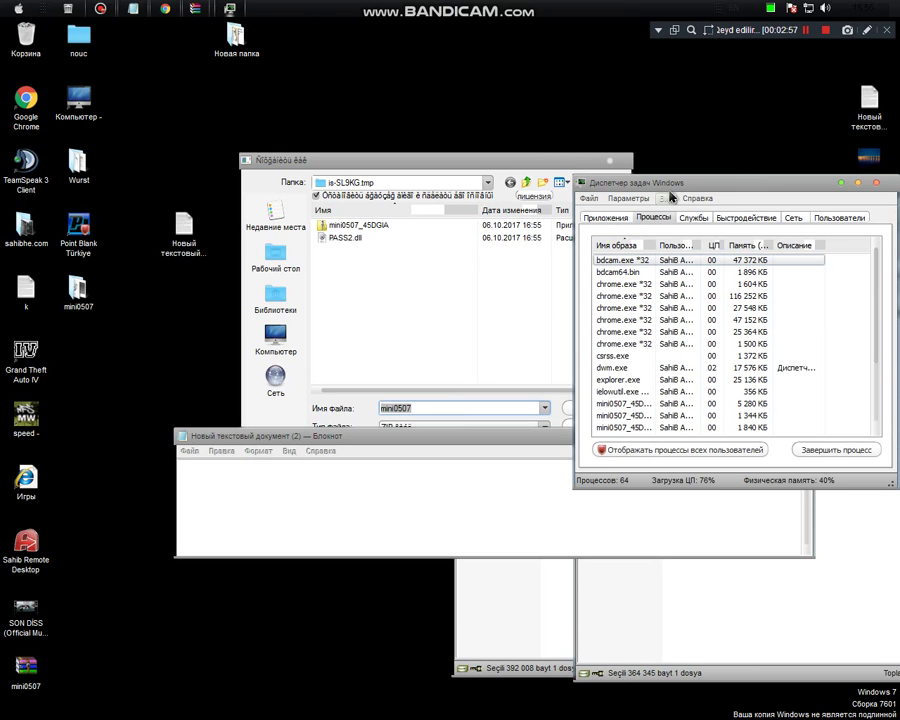
left_click_drag(56, 519, 87, 525)
left_click(321, 488)
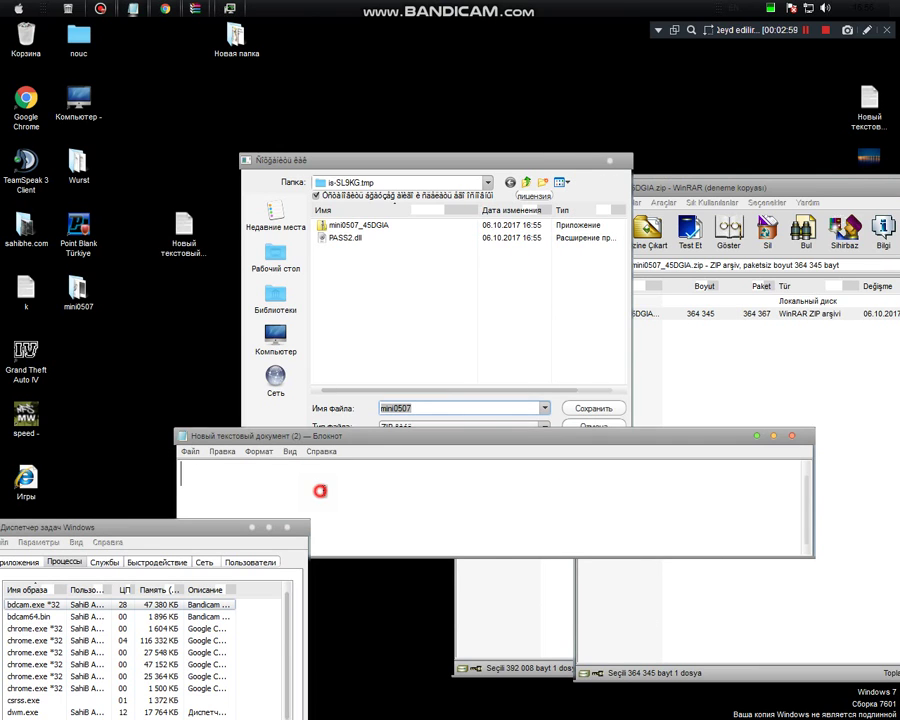
left_click(451, 304)
left_click_drag(158, 527, 183, 661)
left_click(250, 540)
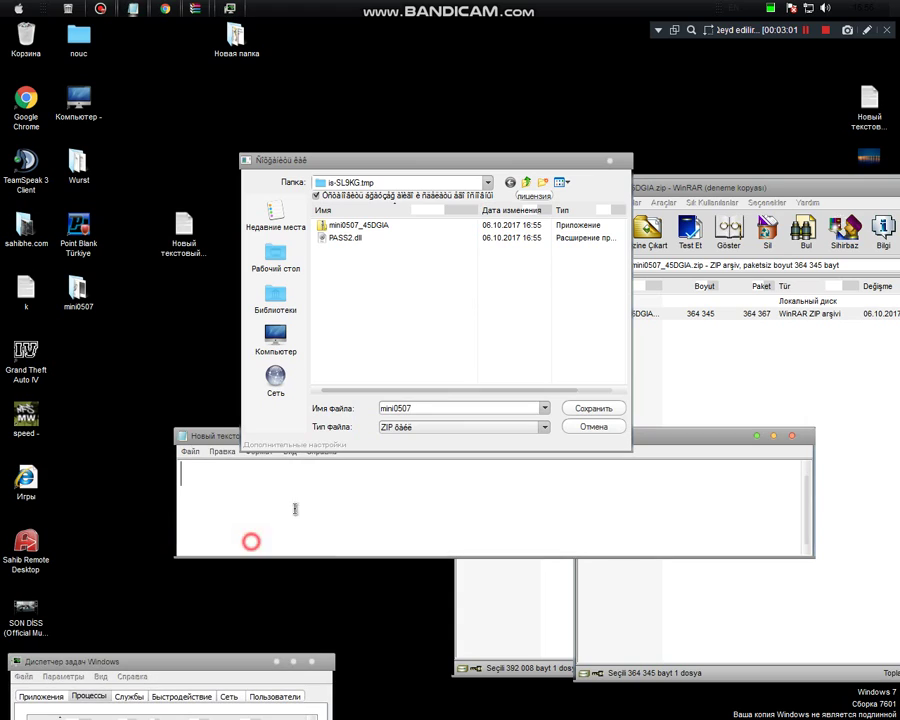
left_click_drag(203, 435, 235, 488)
Write the note "masaustu secelim" in Notepad and clear it.
left_click(402, 516)
left_click(416, 530)
type("masaustu secelim")
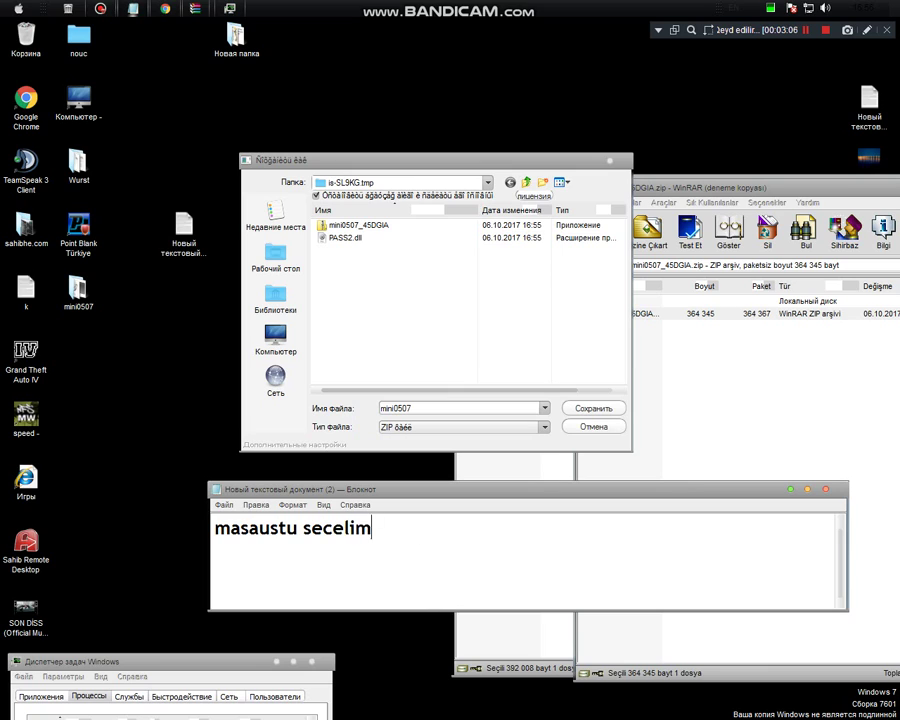
key("ctrl+a")
key("BackSpace")
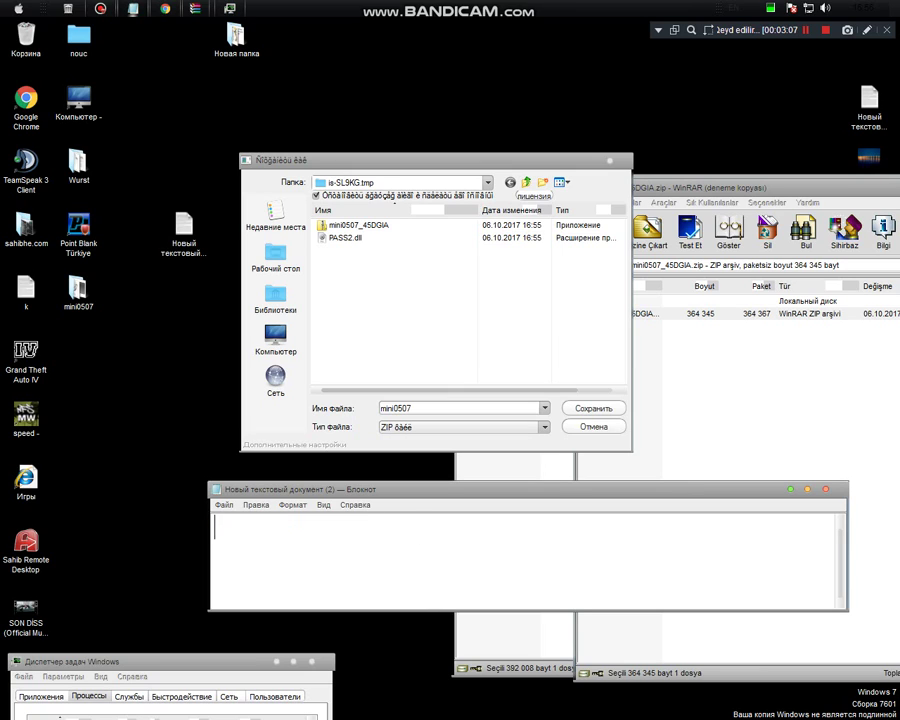
Choose the desktop as the folder for saving mini0507.
left_click(277, 260)
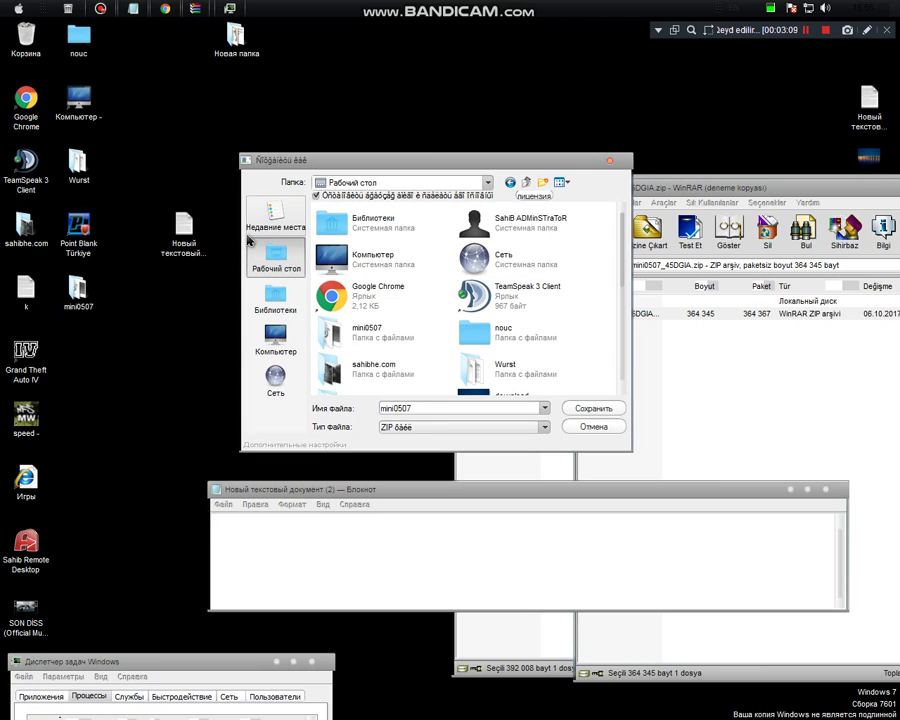
Write the note "yaptiklarimi yapin" in Notepad and clear it.
left_click(375, 581)
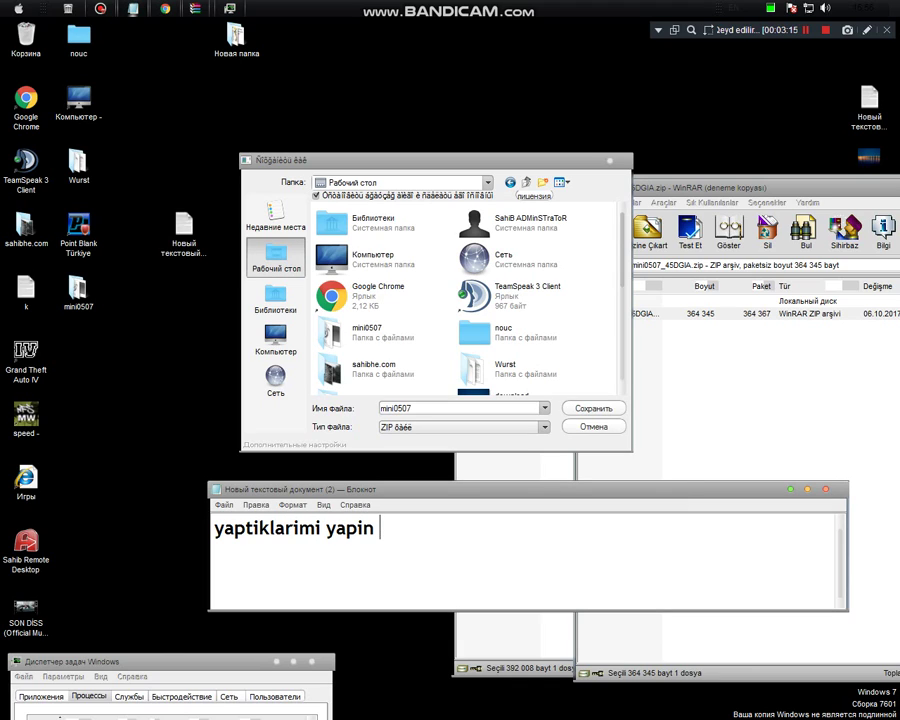
key("ctrl+a")
key("BackSpace")
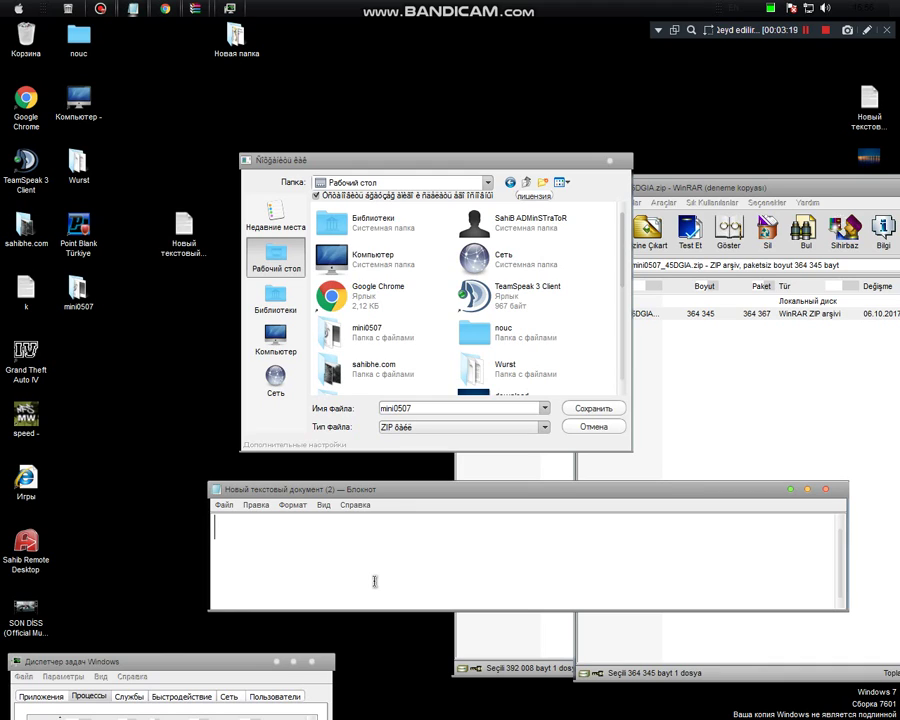
Deselect the bundled software in the save dialog and its additional settings, including MSVC and Ads-Bundler, and confirm.
left_click(378, 196)
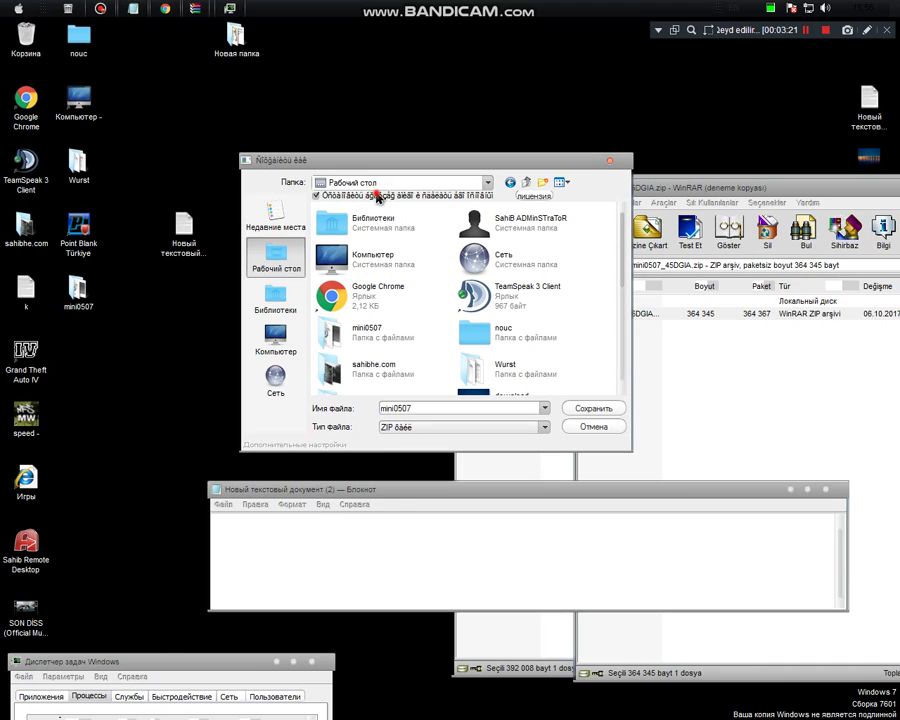
left_click(316, 196)
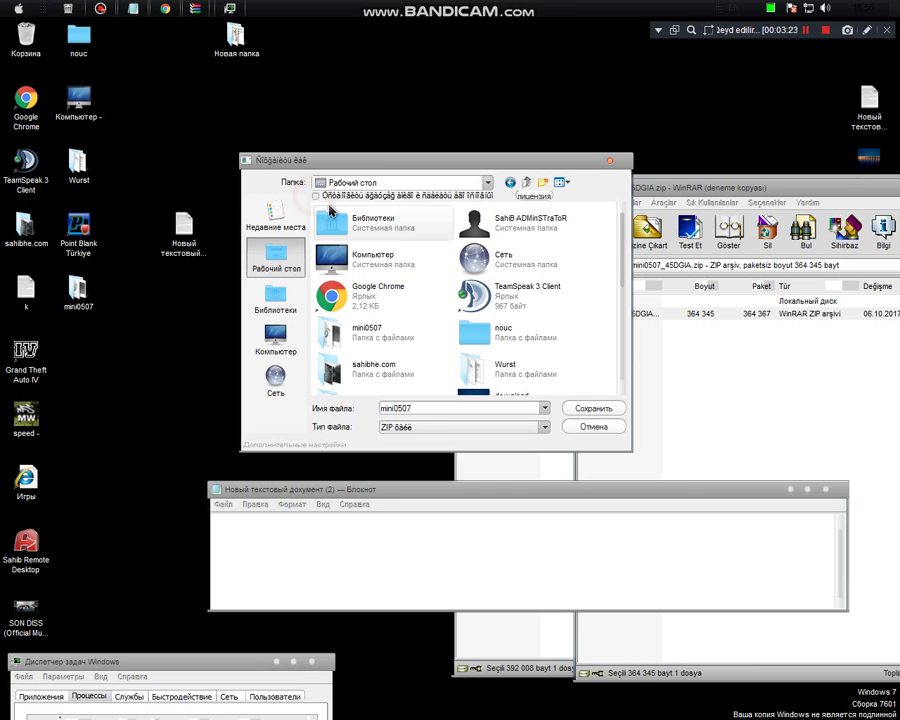
left_click(278, 436)
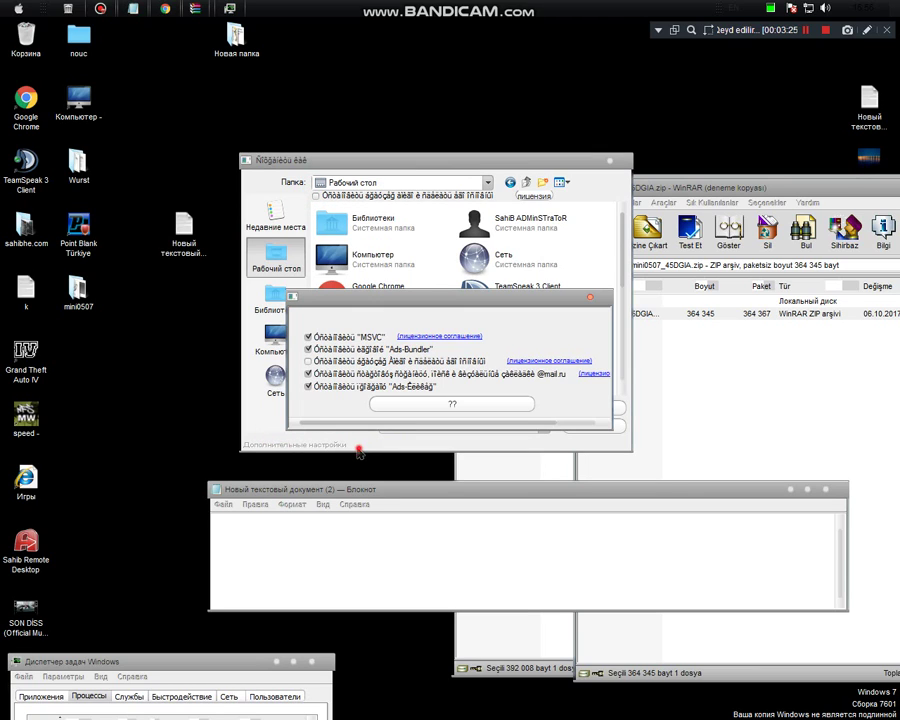
left_click(413, 406)
left_click(311, 445)
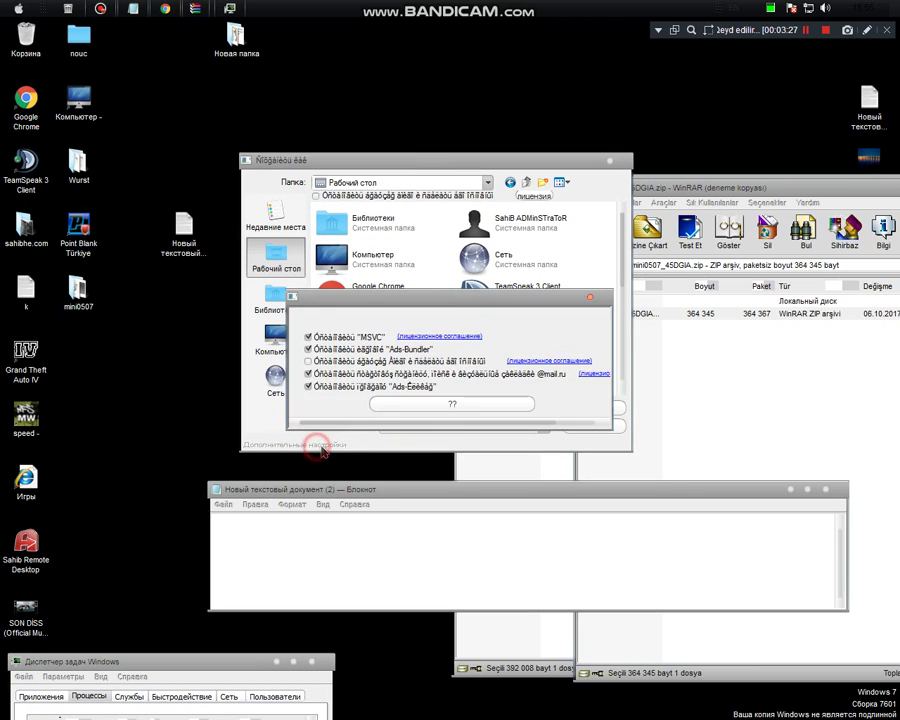
left_click(309, 338)
left_click(309, 349)
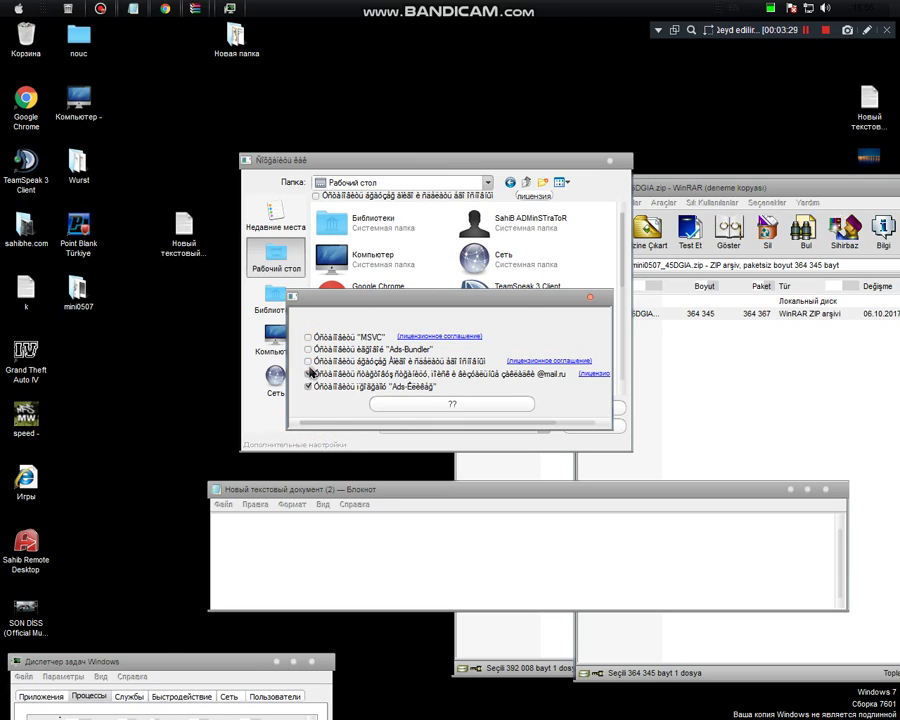
left_click(309, 388)
left_click(430, 405)
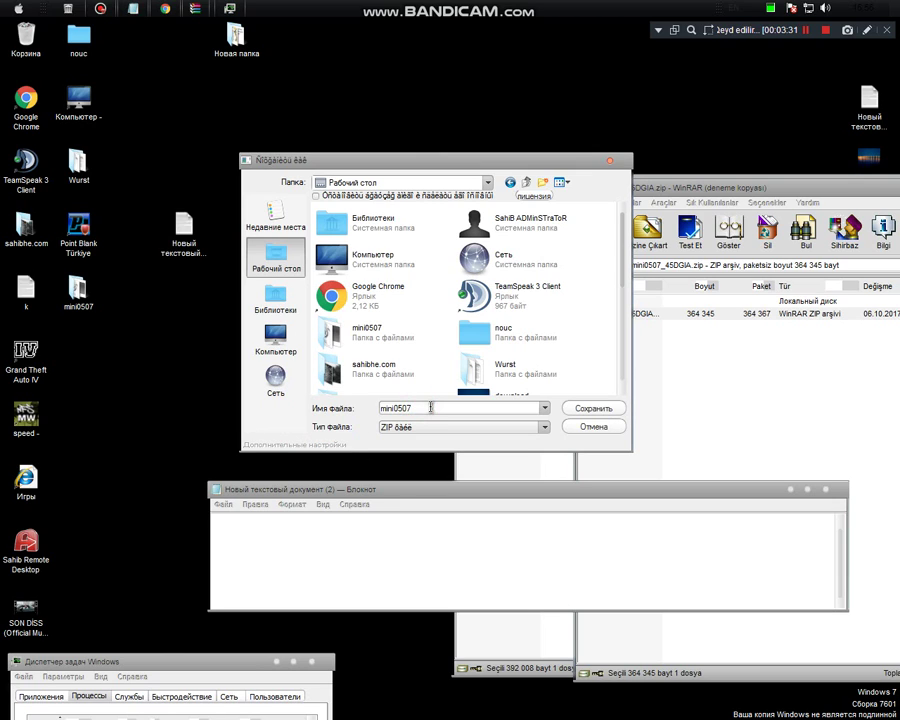
Save the download to the desktop as mini0507 and run the mini0507_45DGIA application in the archive.
double_click(426, 408)
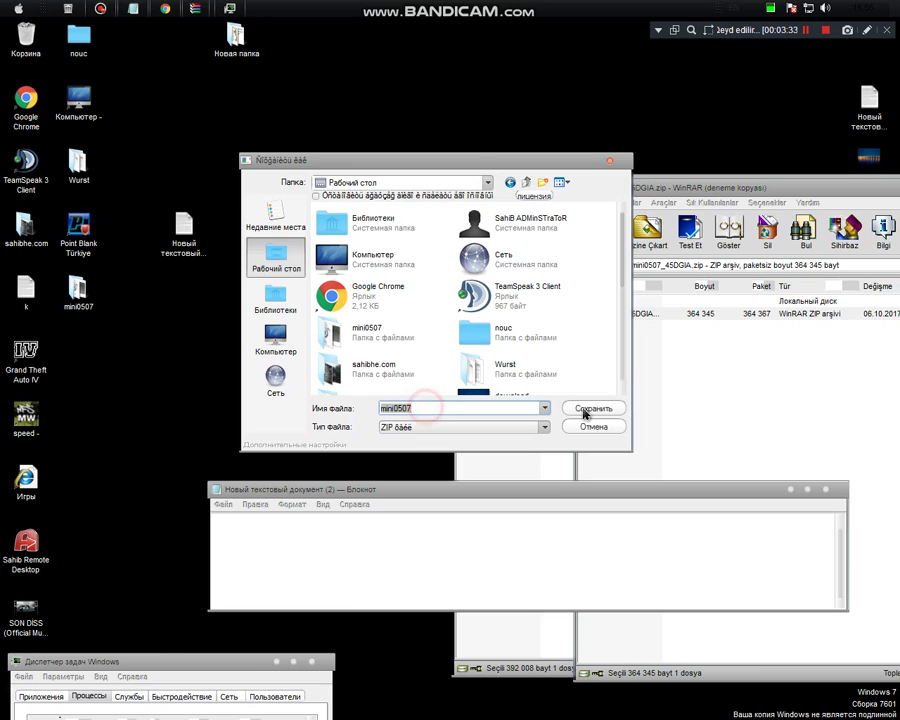
left_click(593, 409)
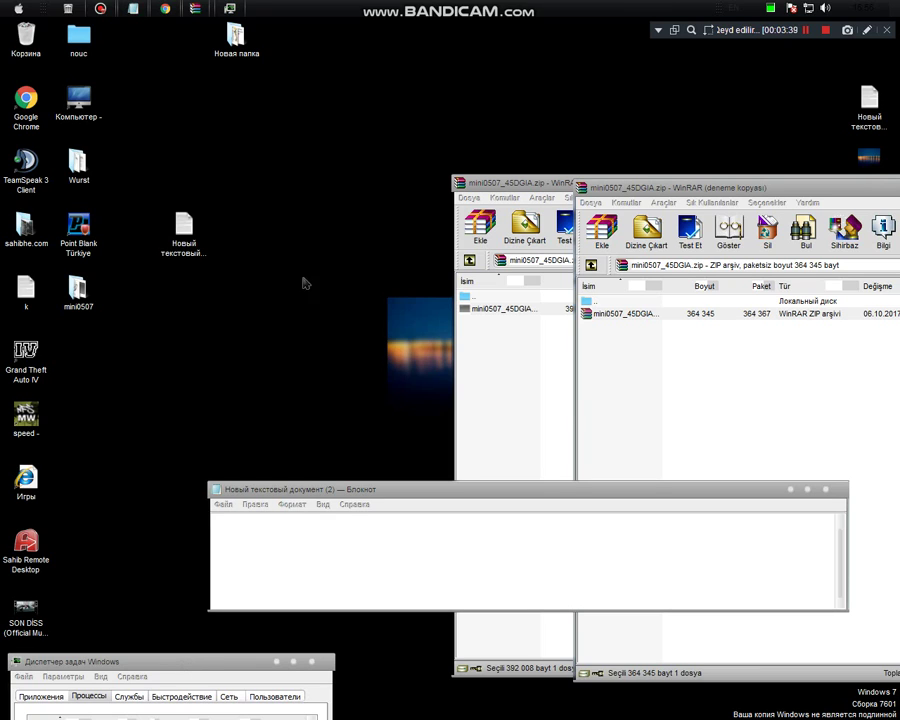
mouse_move(232, 10)
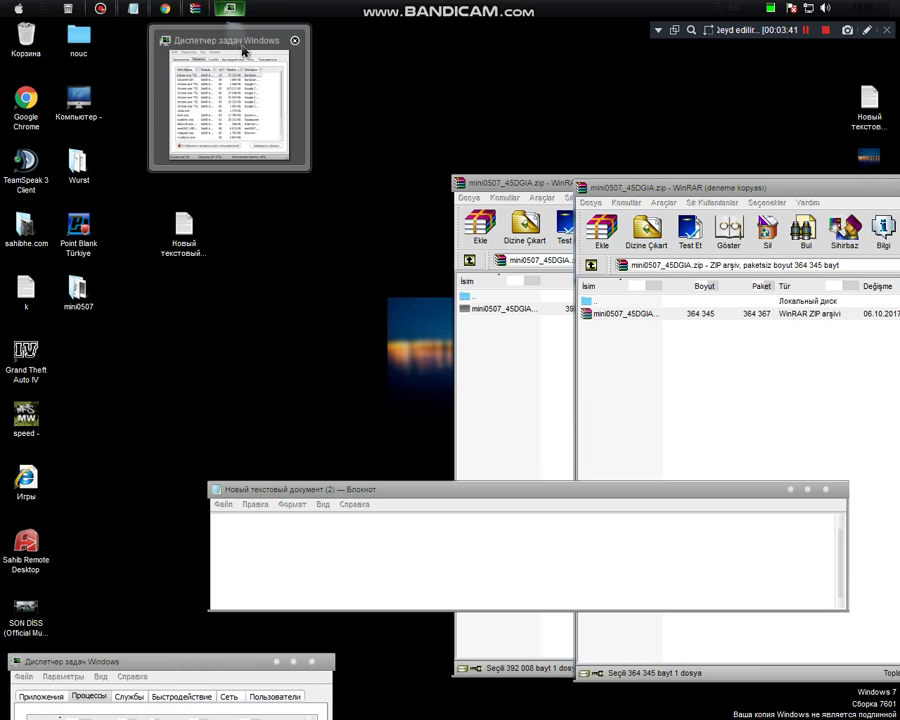
double_click(514, 311)
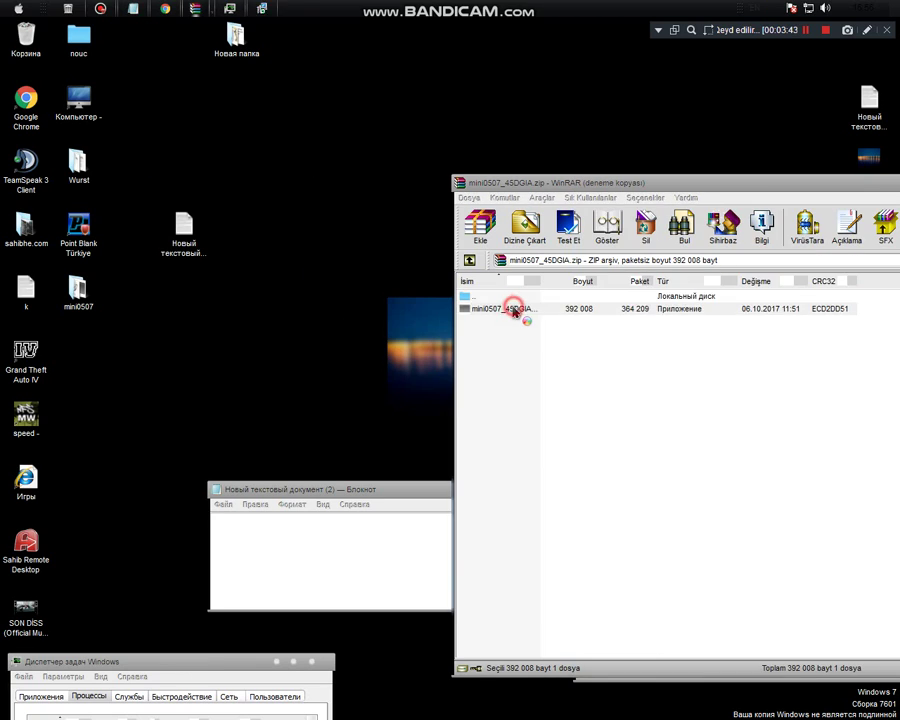
Move the mini0507.zip download progress window clear of the archive window and refresh the desktop.
left_click_drag(390, 277, 181, 240)
right_click(300, 182)
left_click(340, 216)
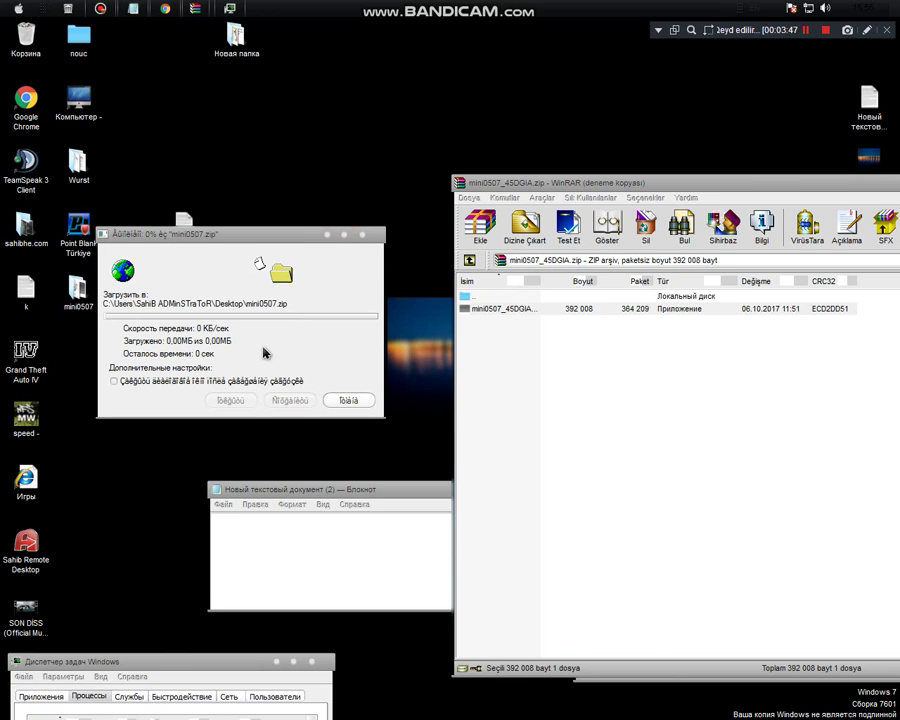
left_click_drag(85, 443, 100, 459)
right_click(97, 458)
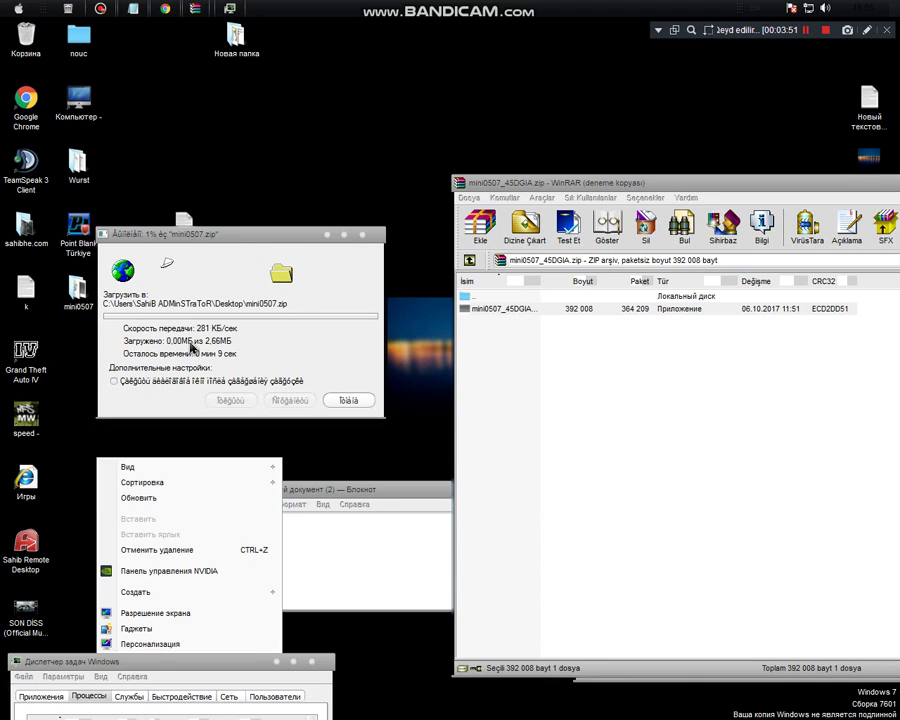
left_click(180, 498)
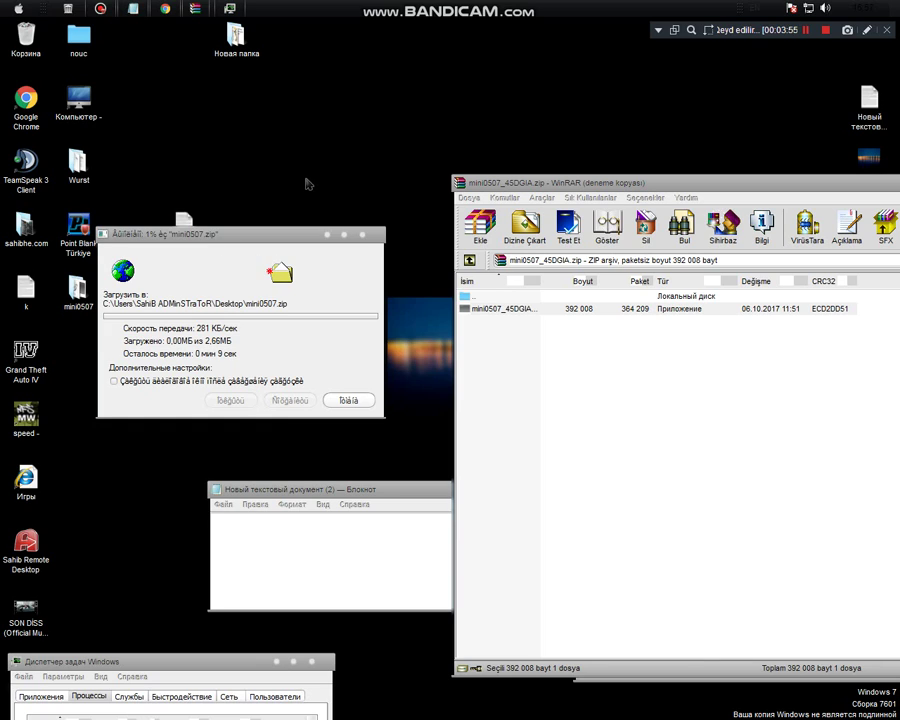
left_click(136, 677)
left_click(136, 677)
Write the note "videoyu durdurup gelicem" in Notepad and clear it.
left_click(283, 552)
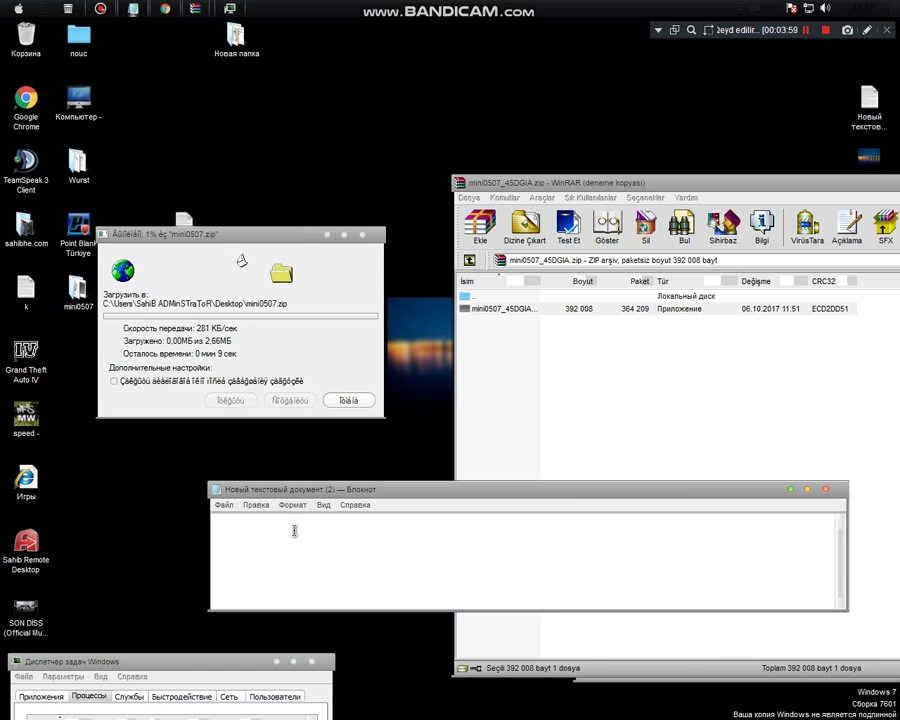
type("videoyu durduru")
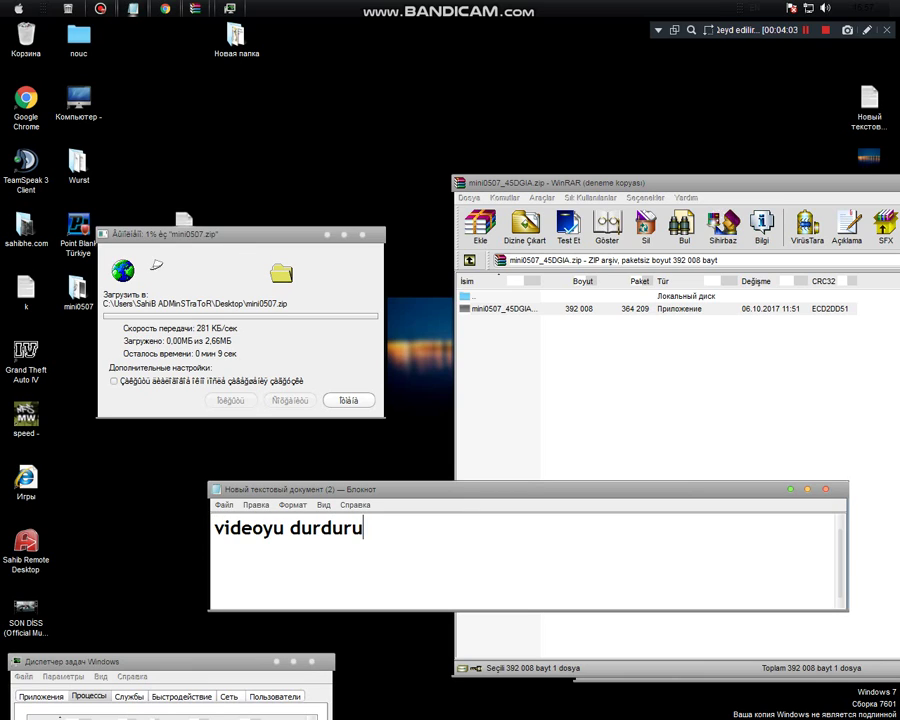
type("p gelicem")
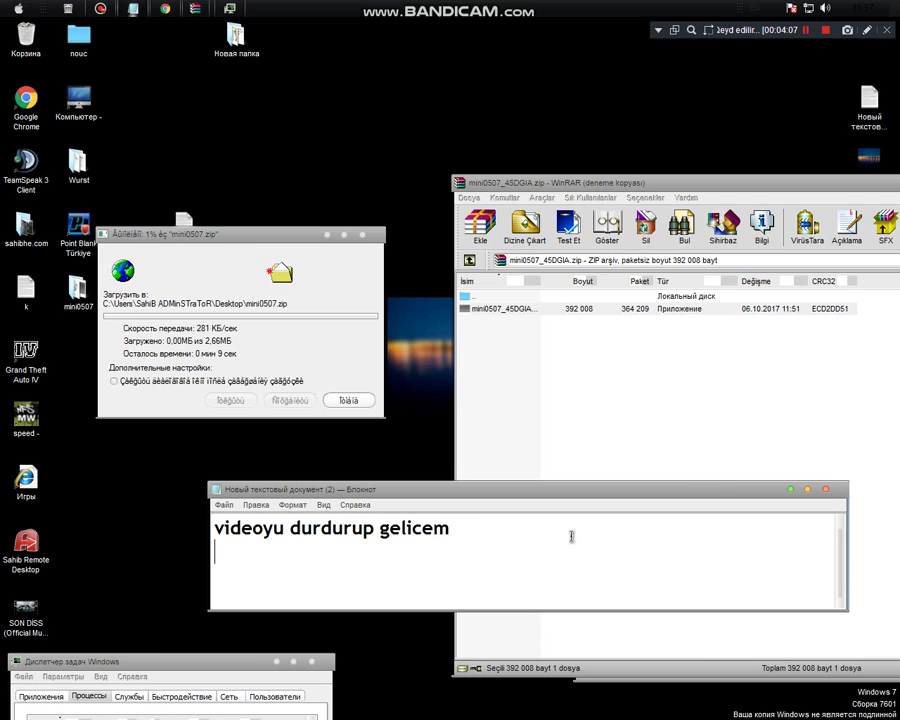
left_click(542, 533)
key("ctrl+a")
key("BackSpace")
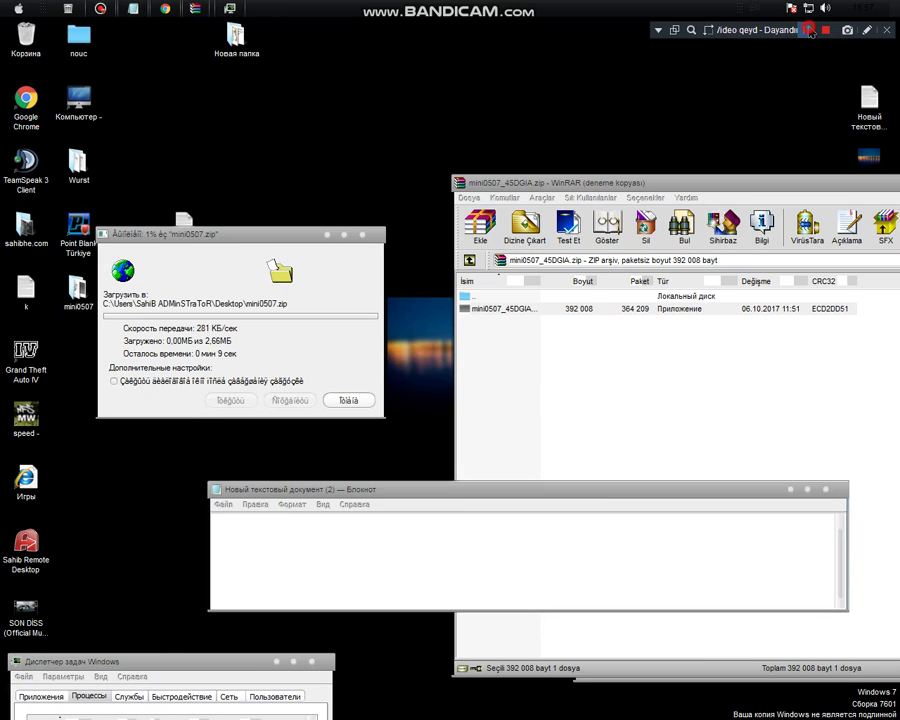
left_click(815, 31)
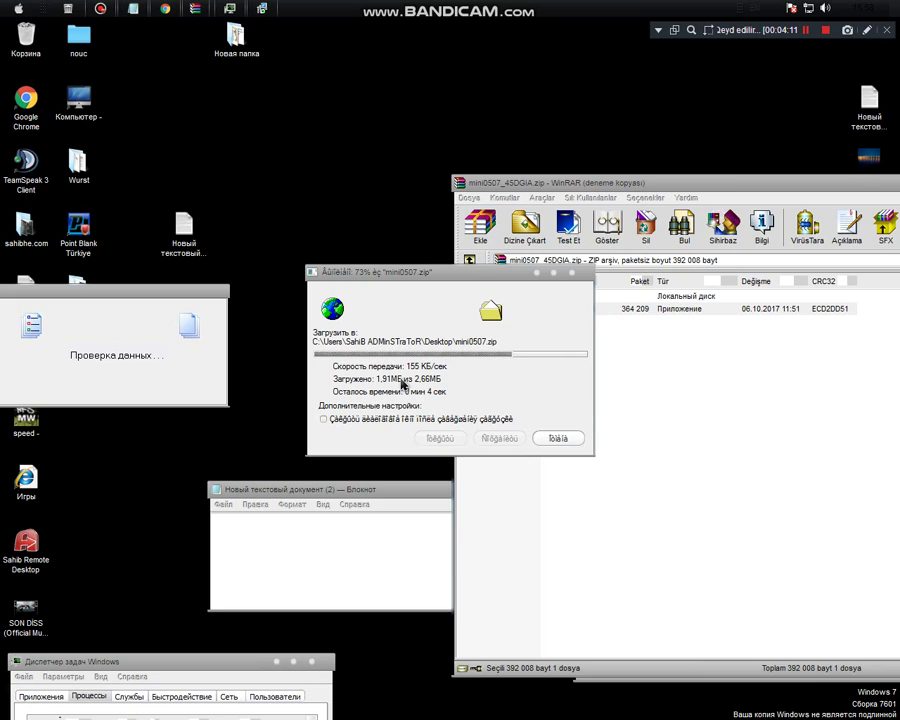
Move the data-check window out of view and close the empty WinRAR window.
left_click(548, 364)
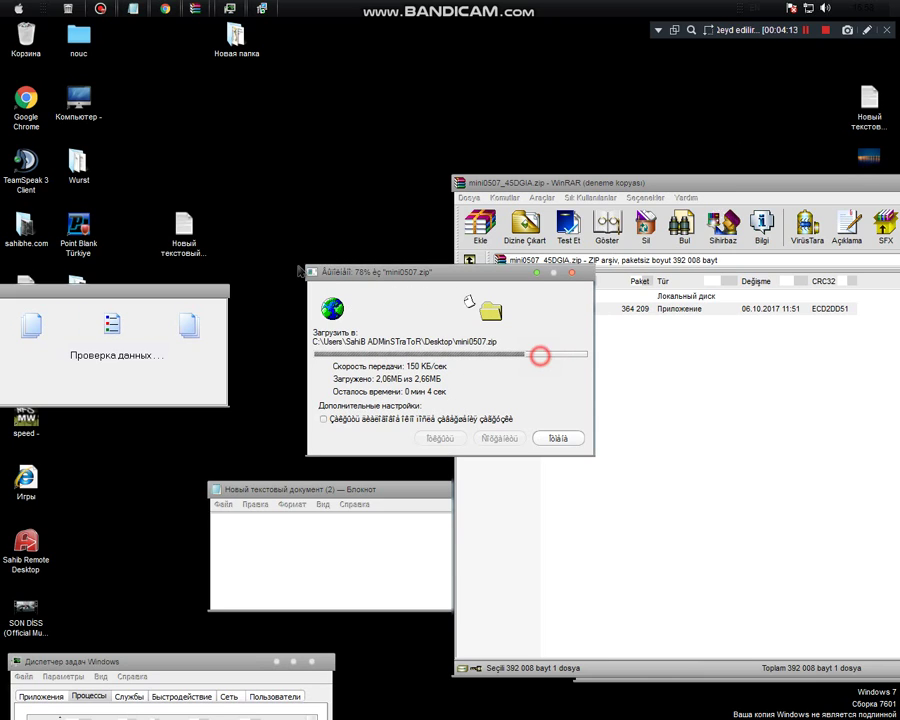
left_click_drag(194, 291, 590, 719)
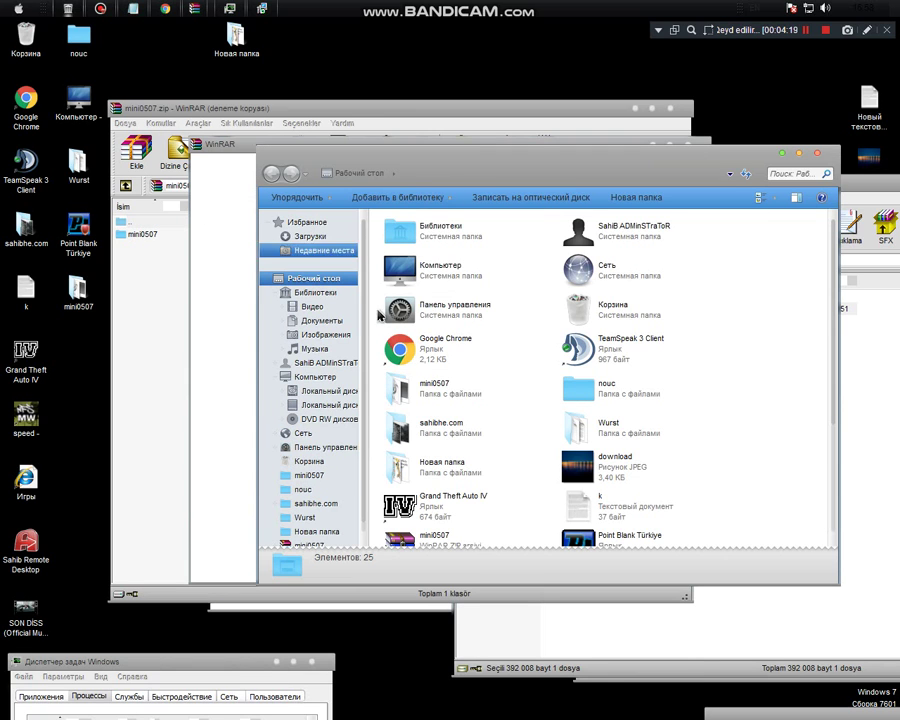
left_click(220, 157)
left_click(688, 145)
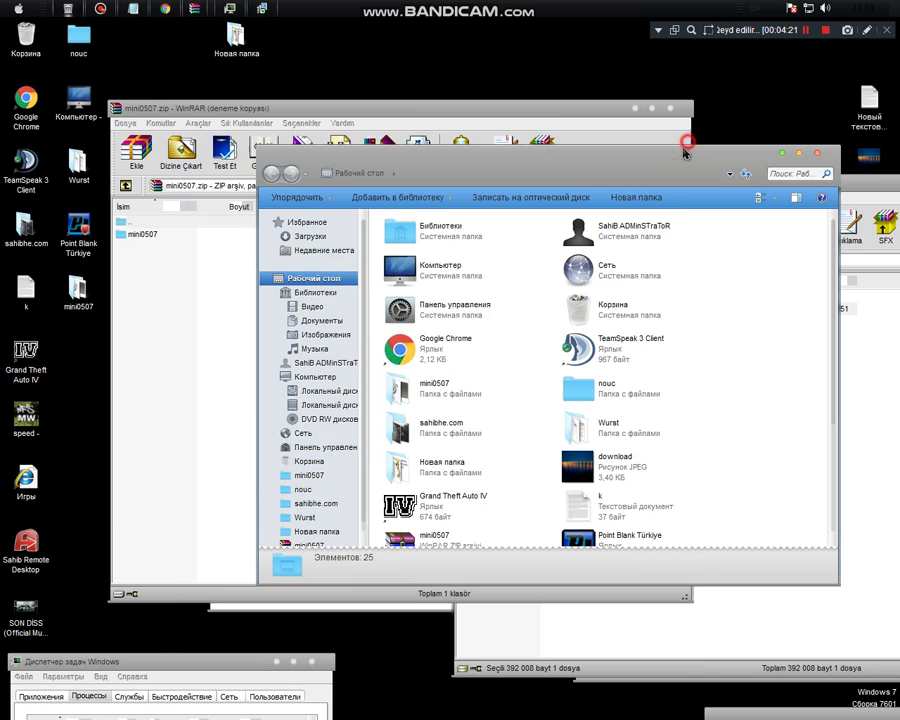
Bring Task Manager into full view, end all running mini0507_45DGIA processes and close it.
left_click_drag(152, 660, 308, 295)
double_click(300, 292)
double_click(348, 24)
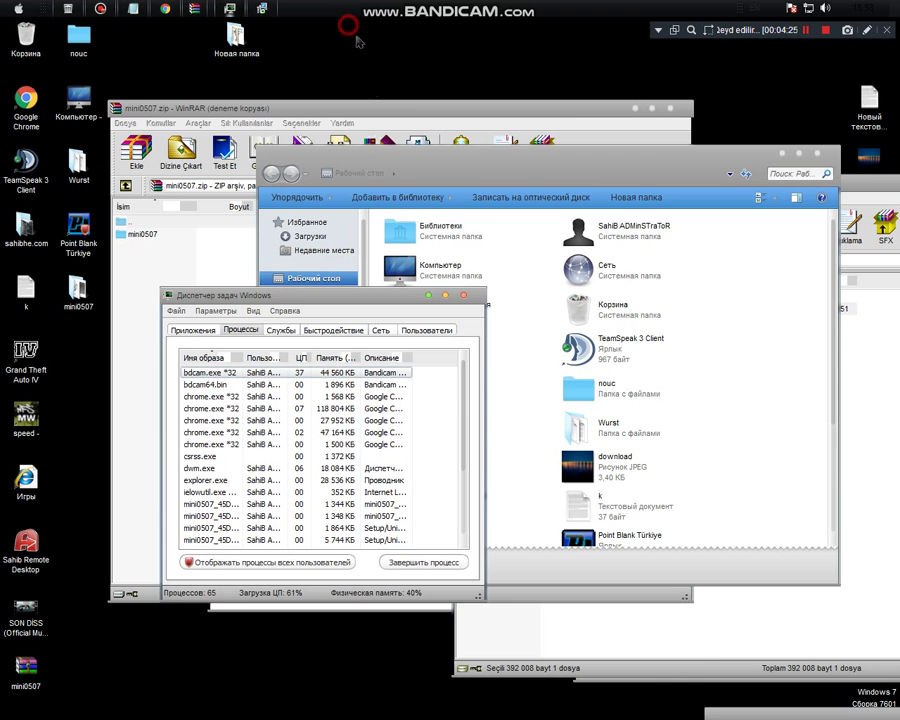
left_click(242, 504)
key("Delete")
left_click(238, 516)
key("Delete")
left_click(236, 505)
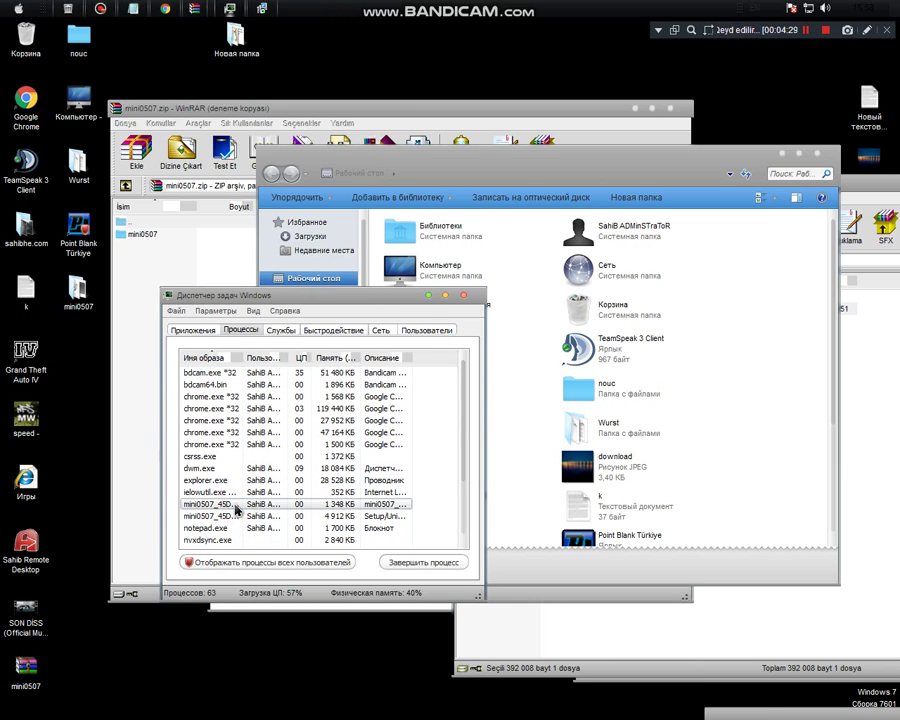
key("Delete")
left_click(234, 504)
key("Delete")
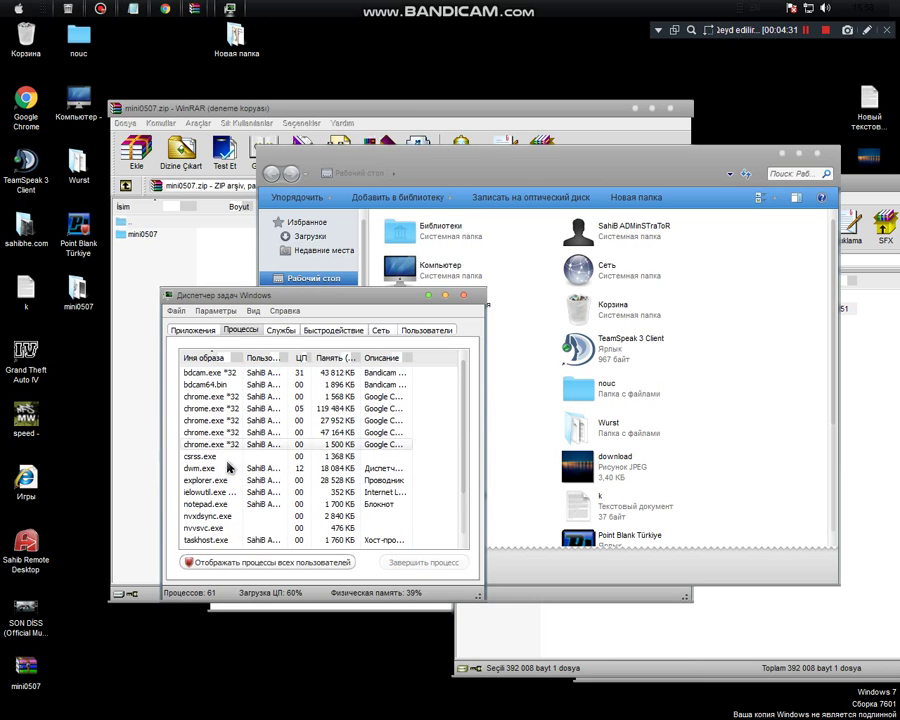
left_click(466, 295)
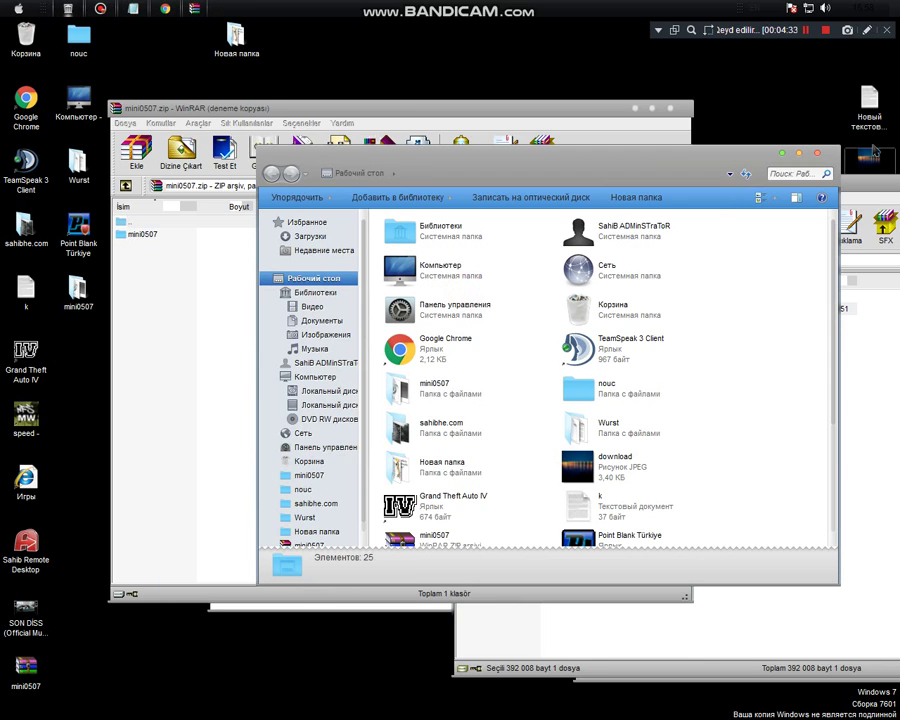
Close the desktop folder window and both mini0507_45DGIA.zip archive windows, keeping mini0507.zip open.
left_click(820, 155)
left_click(531, 304)
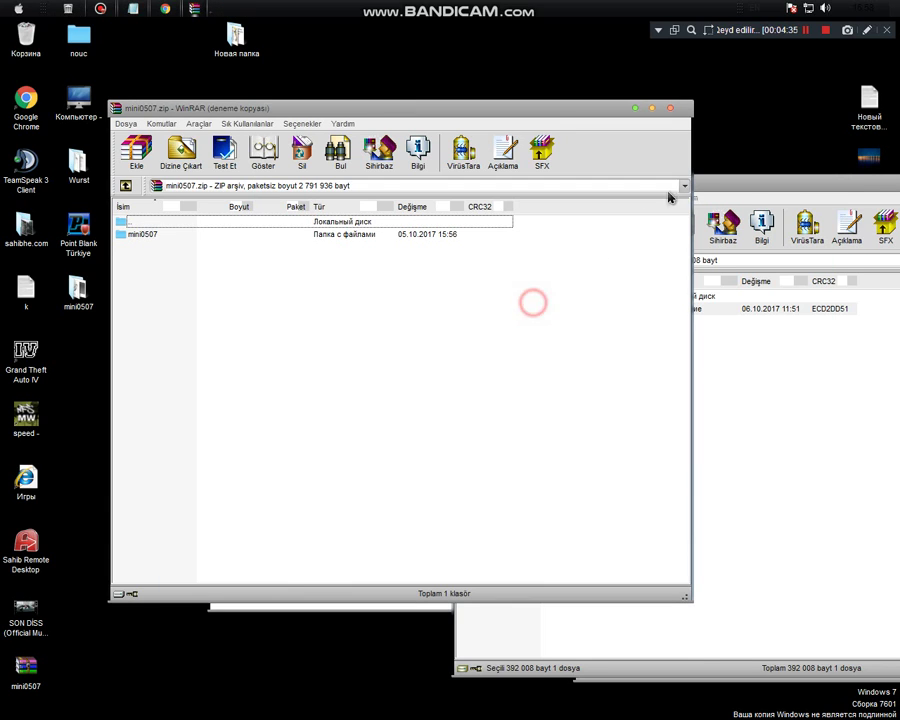
left_click(726, 190)
left_click_drag(726, 190, 590, 143)
left_click(643, 144)
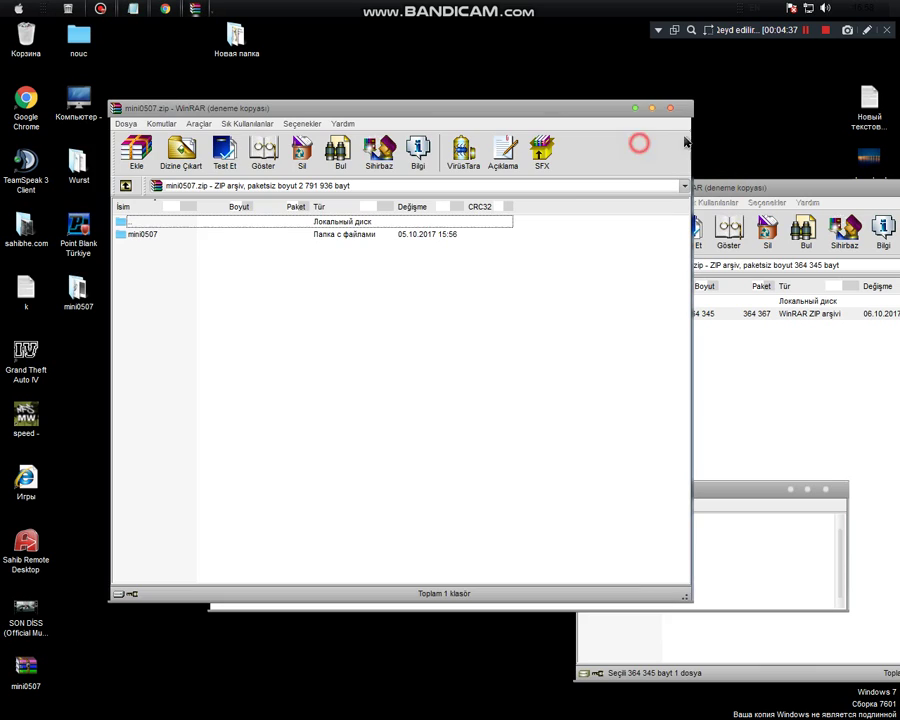
left_click(767, 203)
left_click(705, 190)
left_click_drag(705, 190, 385, 133)
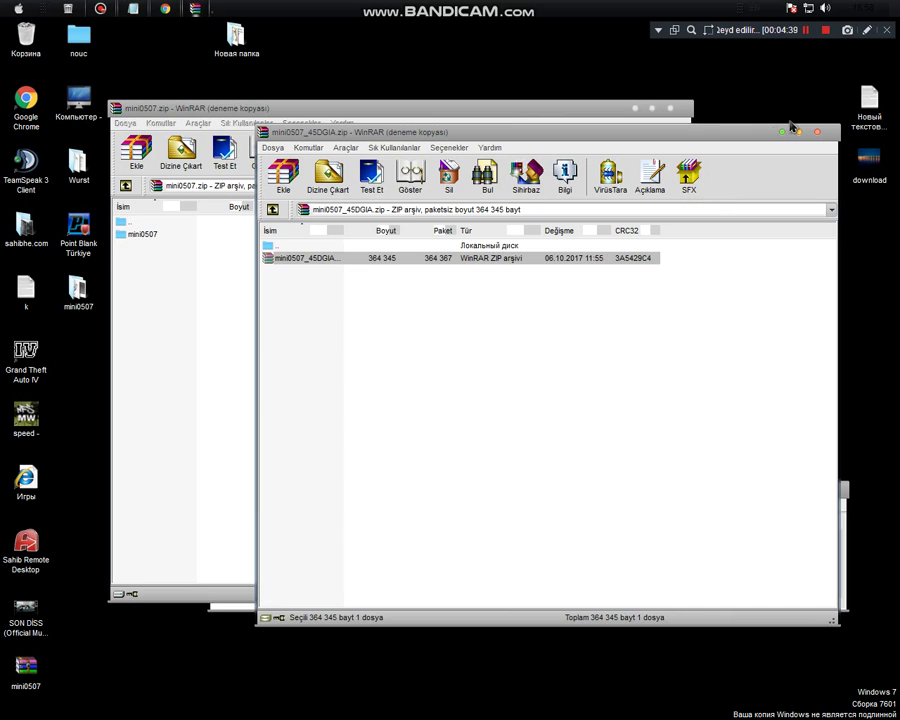
left_click(820, 138)
Move Notepad below the archive contents, write the note "indi" and clear it.
left_click_drag(757, 500, 620, 550)
left_click(565, 602)
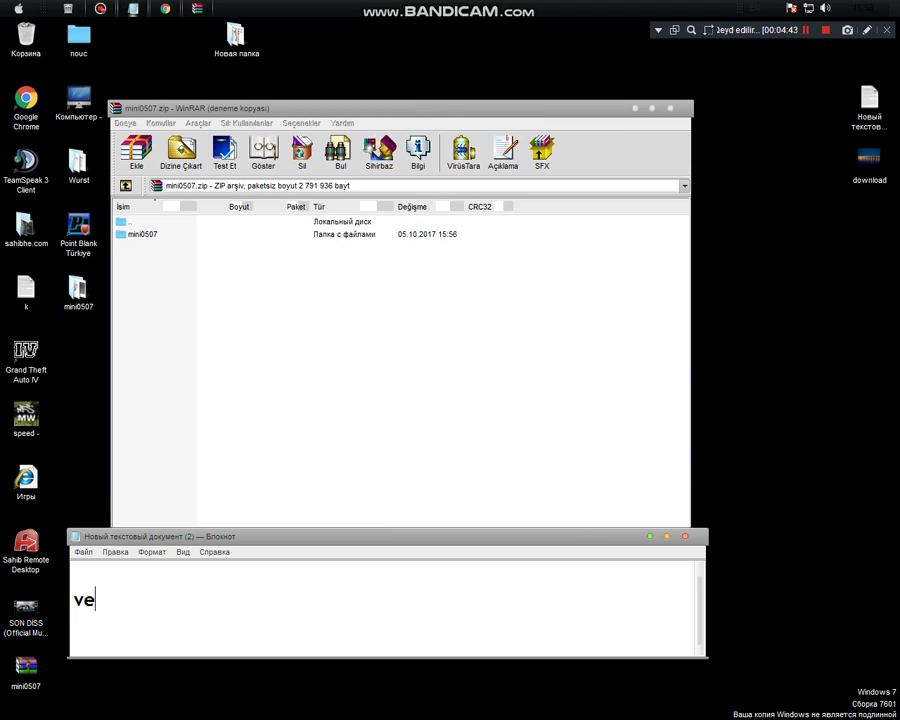
key("ctrl+a")
key("BackSpace")
type("indi")
key("ctrl+a")
key("BackSpace")
Open the mini0507 folder inside the archive and extract 0507.dll and 0507.exe to the desktop's mini0507 folder.
left_click(145, 237)
left_click(157, 236)
double_click(163, 236)
left_click_drag(202, 362, 140, 236)
left_click_drag(167, 237, 97, 285)
left_click(446, 322)
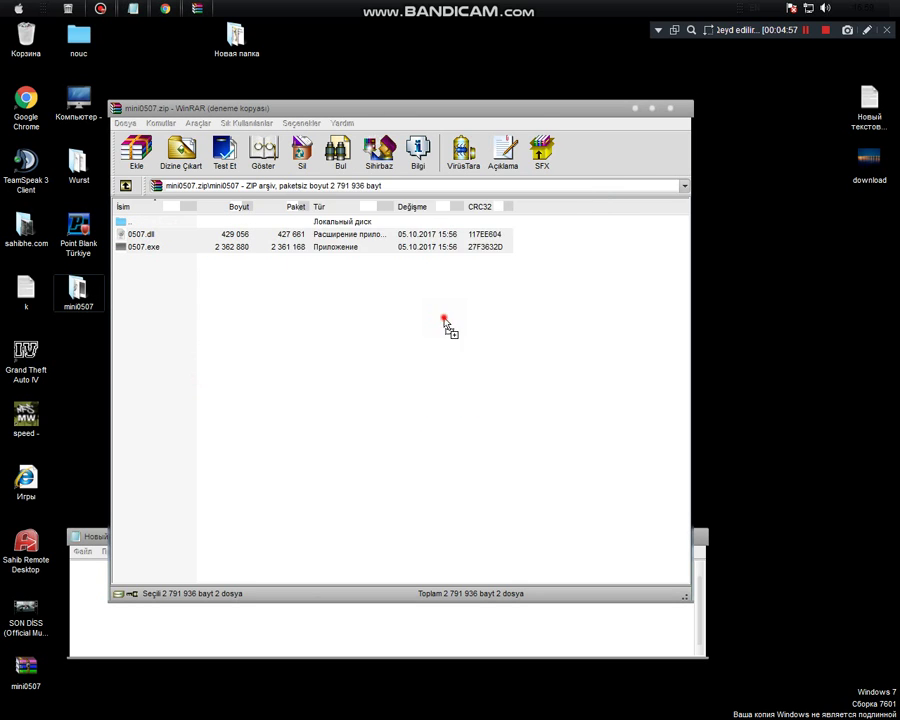
left_click(446, 322)
Close the mini0507.zip archive and refresh the desktop.
left_click(673, 108)
left_click_drag(673, 124, 546, 303)
right_click(408, 272)
left_click(442, 305)
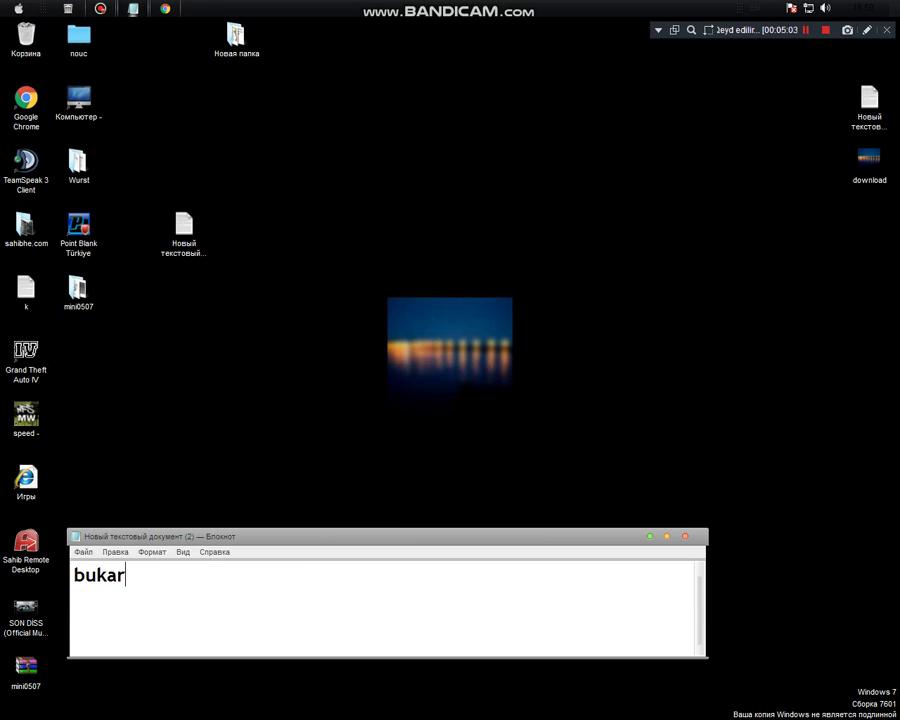
Run the 0507 application from the desktop's mini0507 folder and close the folder.
left_click(76, 287)
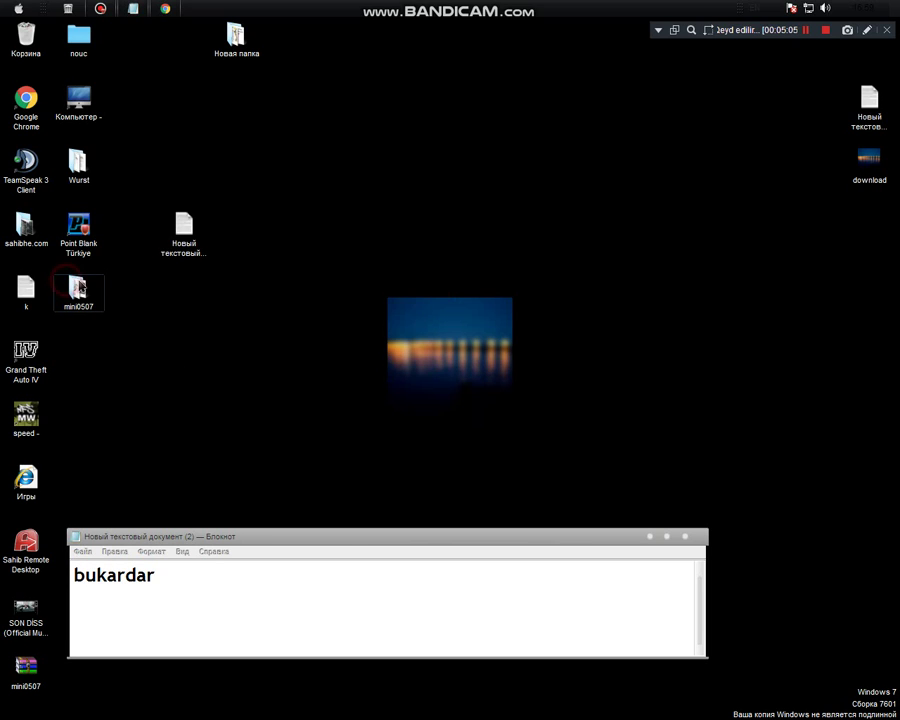
double_click(80, 288)
left_click(400, 253)
right_click(396, 251)
left_click(432, 277)
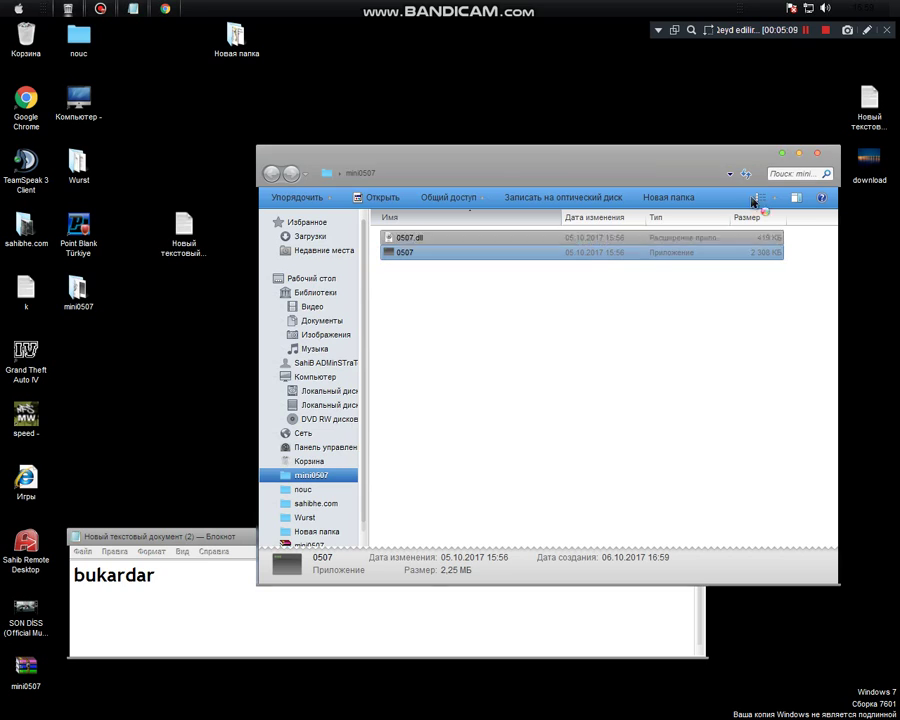
left_click(817, 153)
Close the hile.biz browser page and start Point Blank Türkiye from the desktop.
left_click(757, 72)
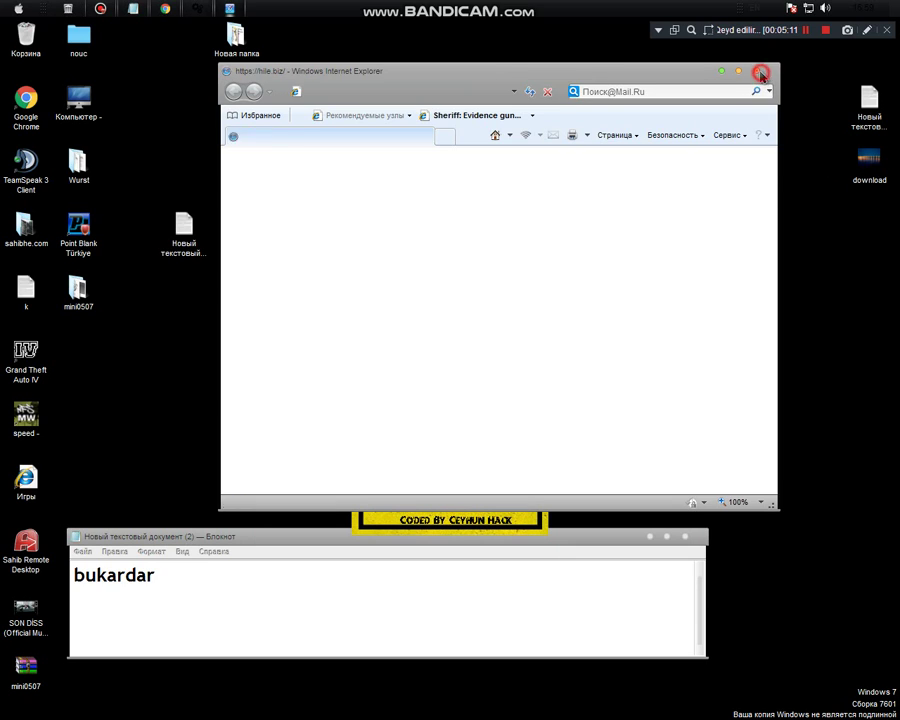
double_click(84, 240)
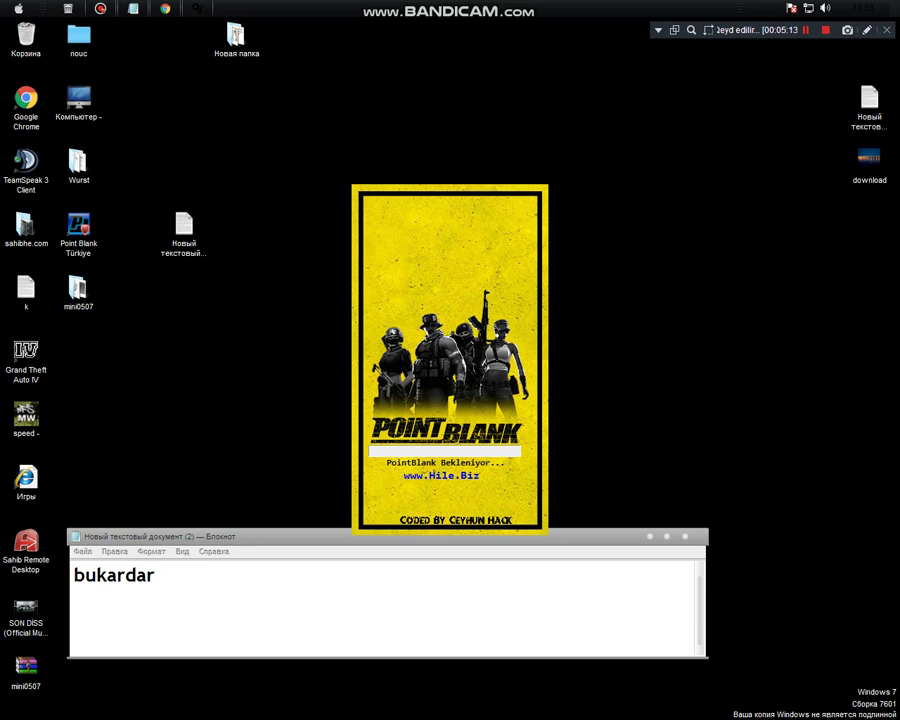
Extend the Notepad note to "bukardar...", then shrink the window and place it beside the cheat's splash screen.
left_click(572, 489)
left_click_drag(576, 539, 577, 506)
left_click(374, 552)
type("...")
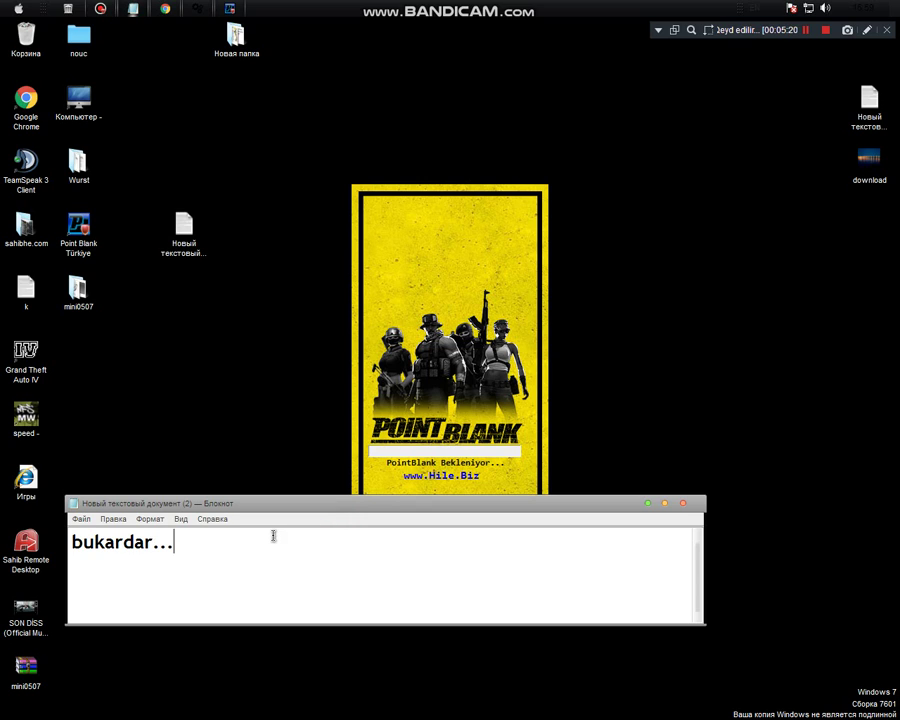
double_click(197, 544)
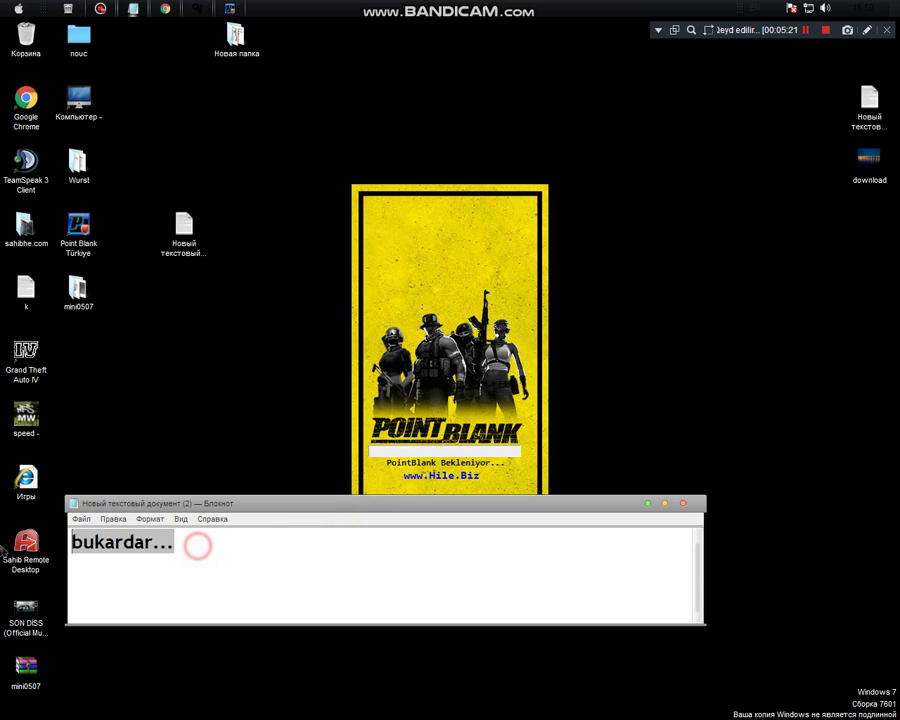
left_click_drag(708, 630, 230, 625)
left_click_drag(127, 513, 649, 338)
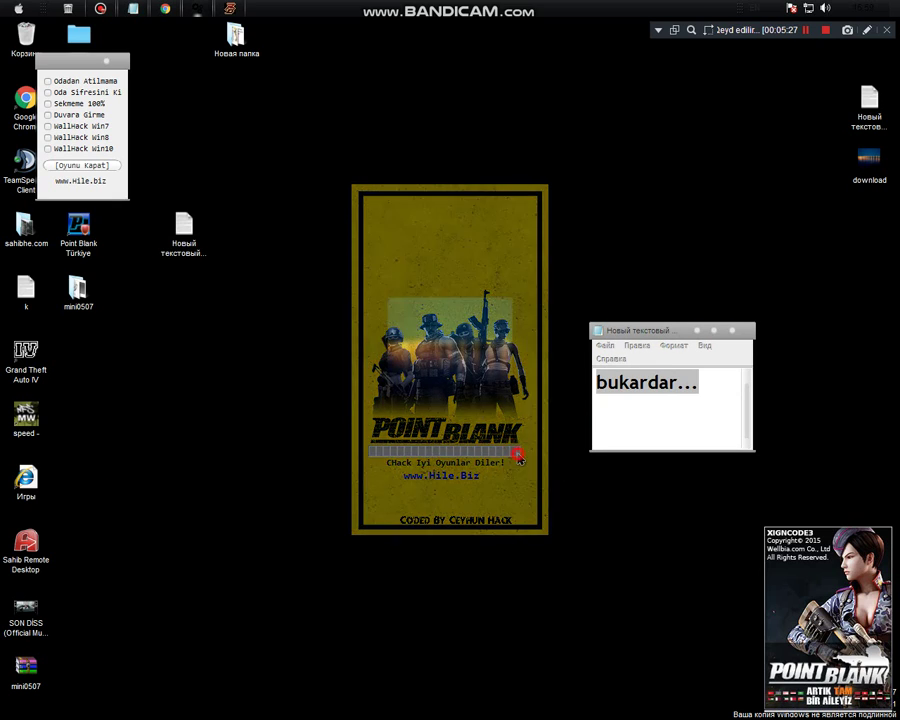
Move the cheat's options window to the middle of the desktop and refresh the desktop.
mouse_move(89, 72)
left_mouse_down()
mouse_move(466, 315)
mouse_move(450, 308)
left_mouse_up()
left_click_drag(486, 593, 530, 484)
right_click(530, 480)
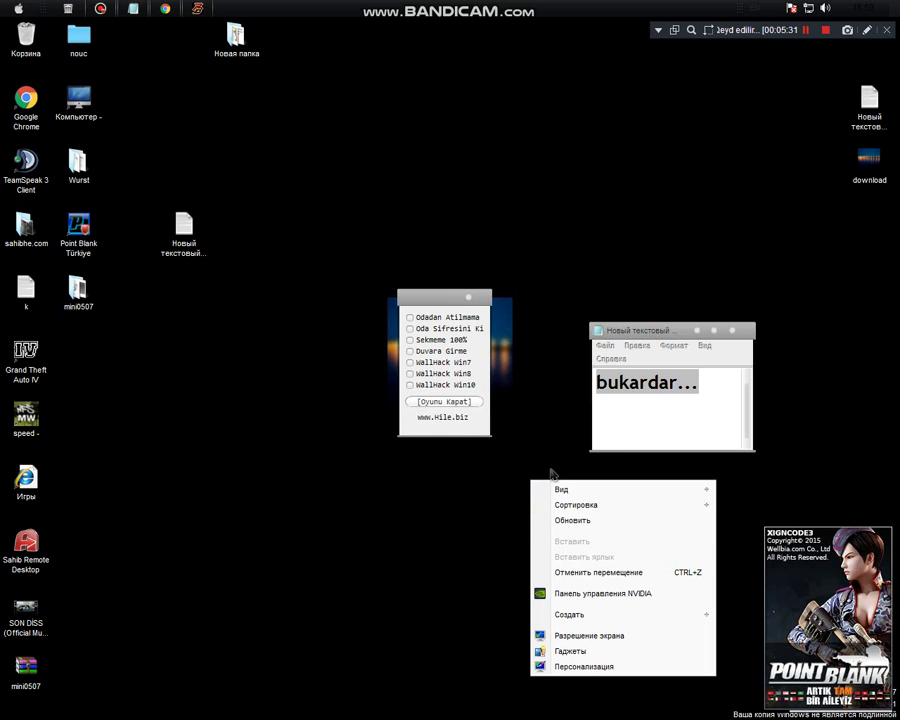
left_click(569, 518)
mouse_move(432, 303)
left_mouse_down()
mouse_move(442, 297)
mouse_move(425, 292)
left_mouse_up()
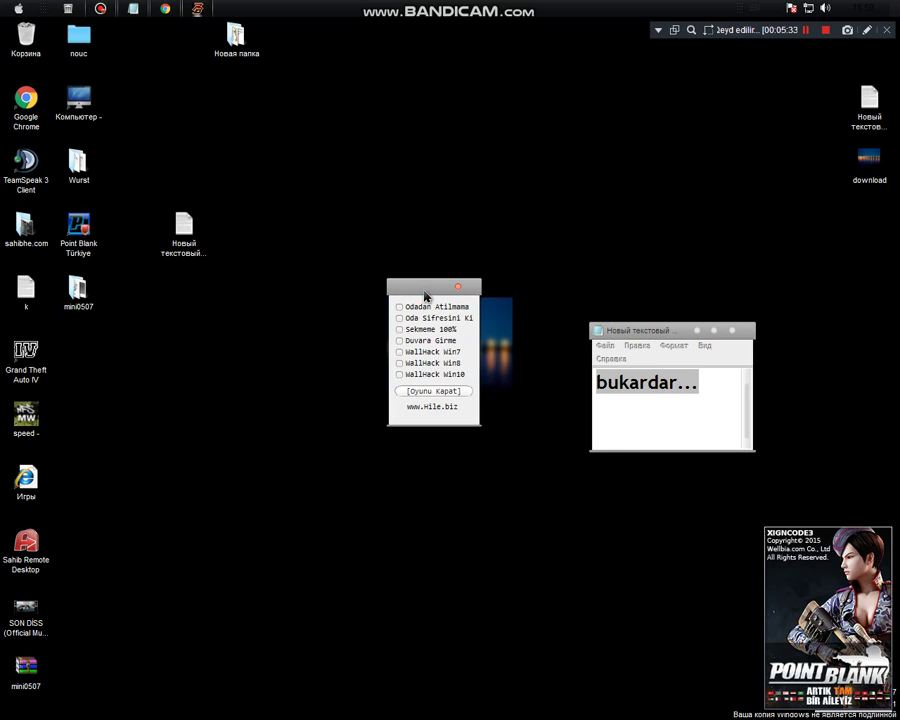
Try out the WallHack Win8 and WallHack Win10 options and leave all cheat options unticked.
left_click(424, 319)
left_click(411, 360)
left_click(410, 362)
left_click(433, 374)
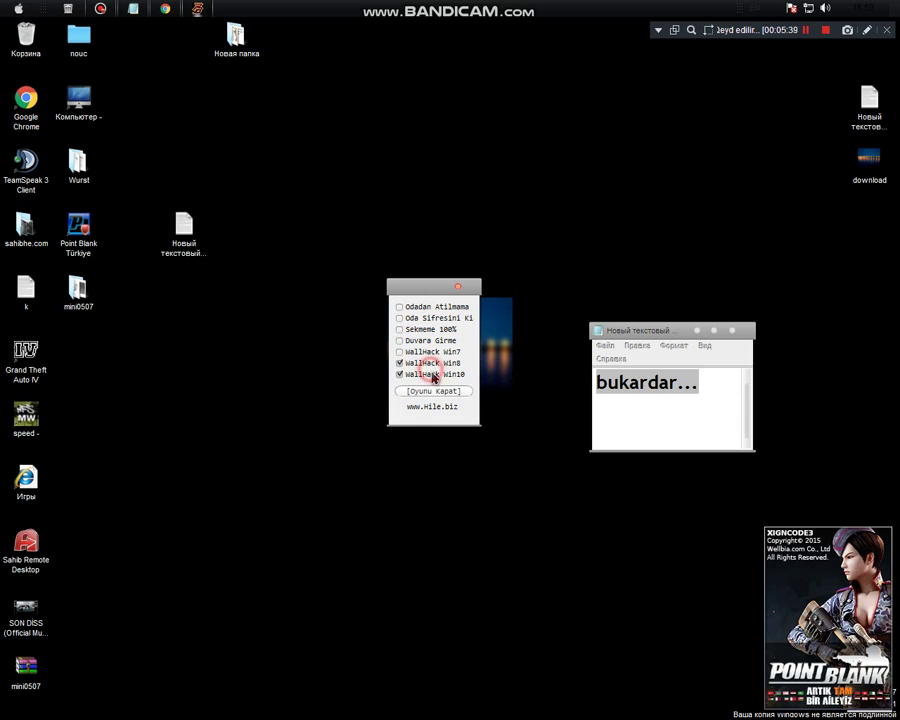
left_click(413, 353)
left_click(418, 363)
left_click(427, 372)
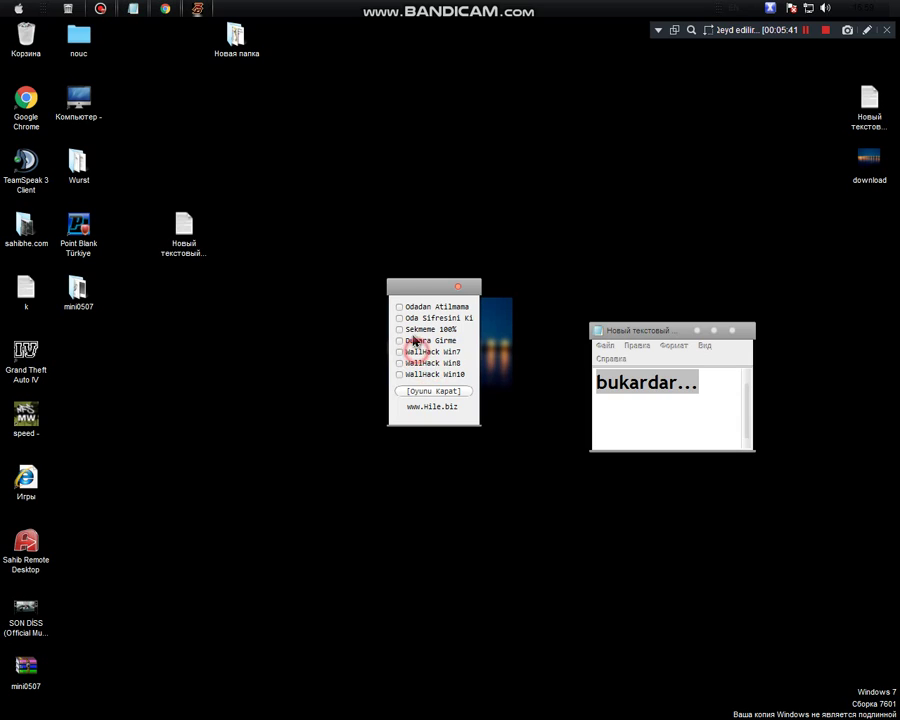
Move the cheat's options window aside and close the Notepad note.
left_click_drag(405, 288, 354, 281)
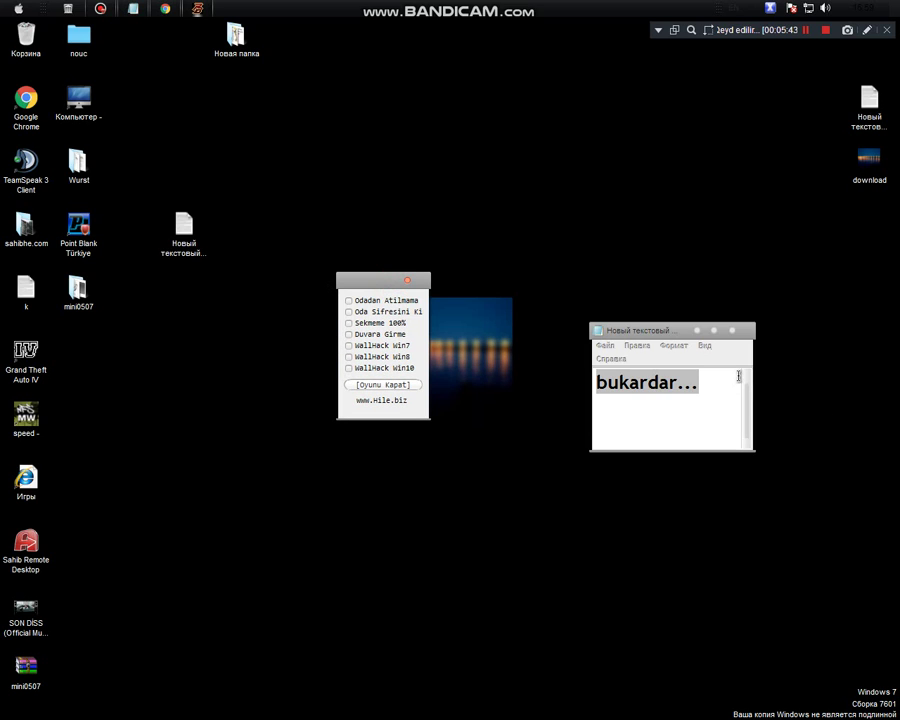
left_click(731, 330)
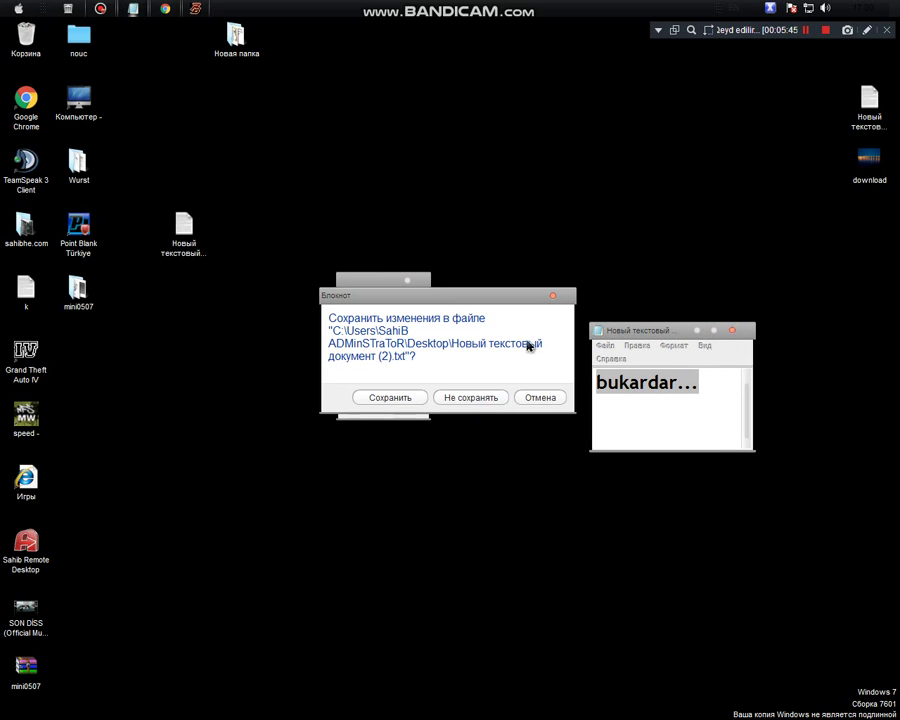